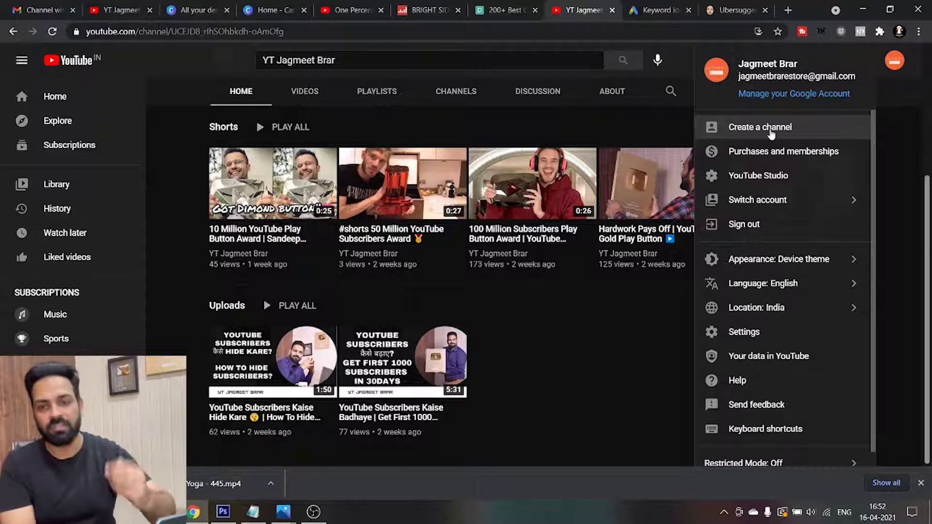
# Dismiss the channel prompt and switch to the account that has no channel
pyautogui.click(771, 134)
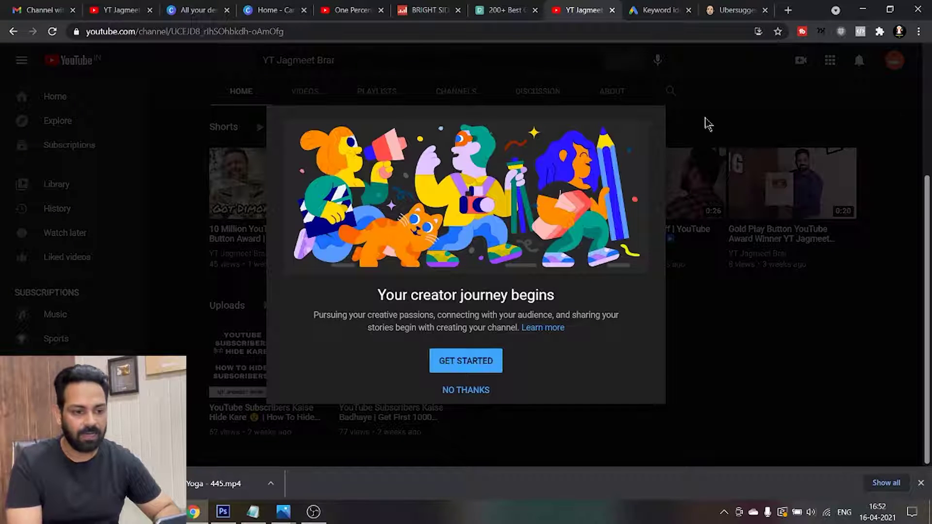
pyautogui.click(473, 391)
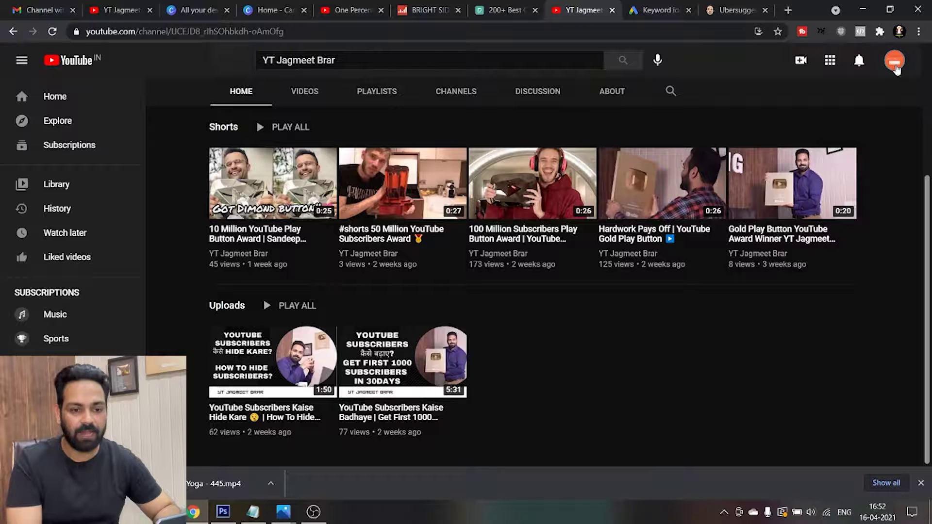
pyautogui.click(894, 62)
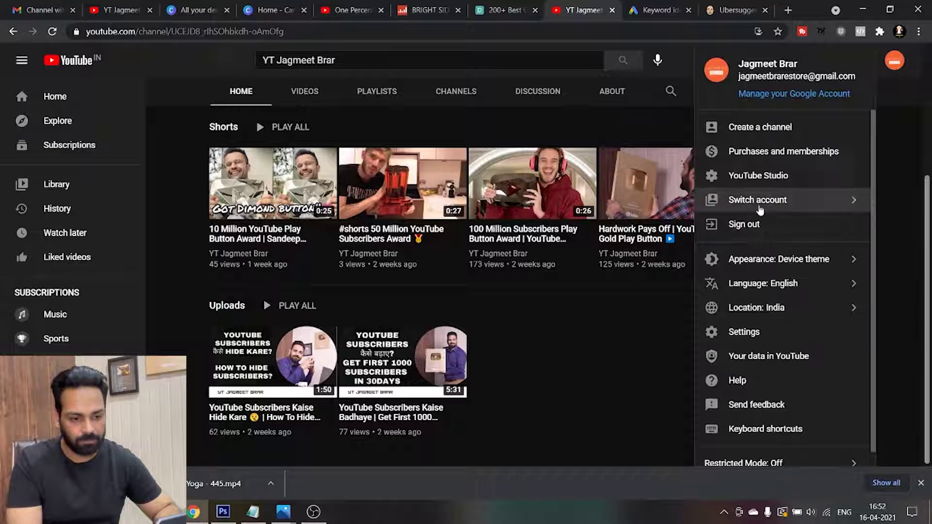
pyautogui.click(758, 207)
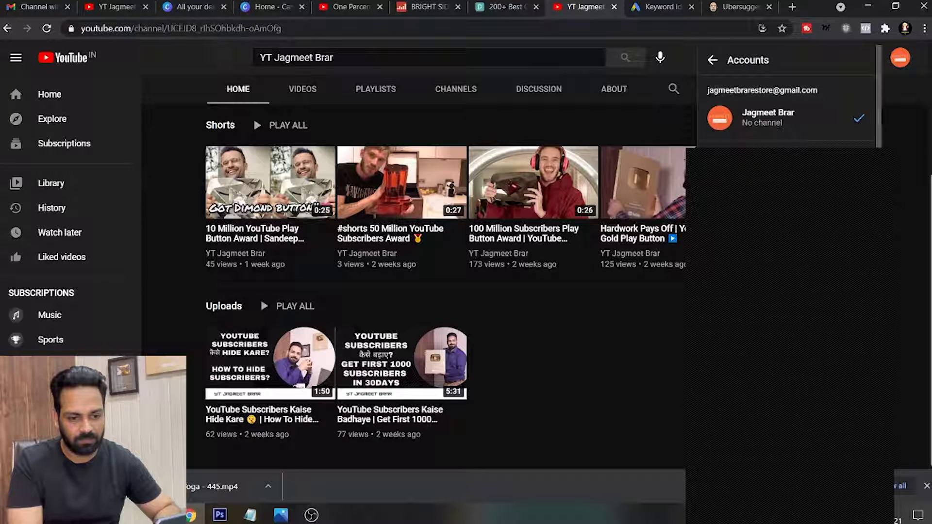
pyautogui.scroll(-5, 896, 214)
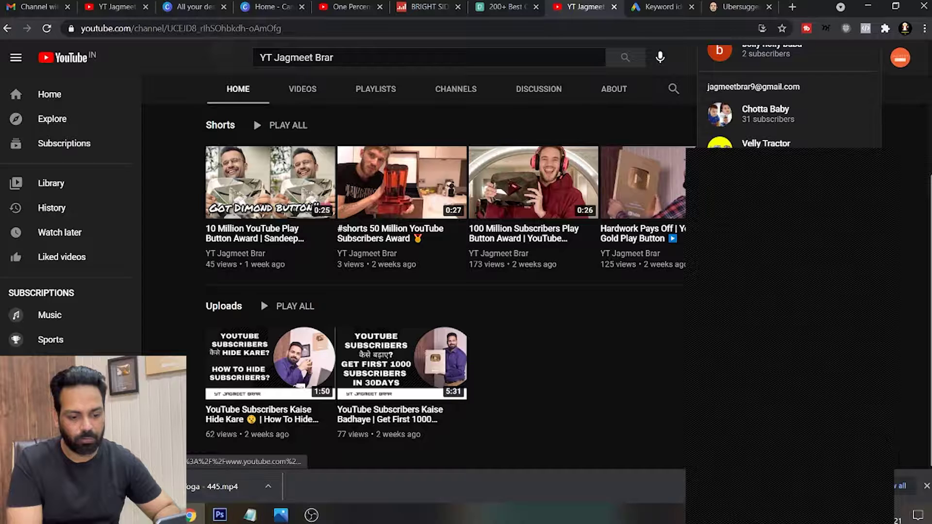
pyautogui.scroll(-2, 791, 131)
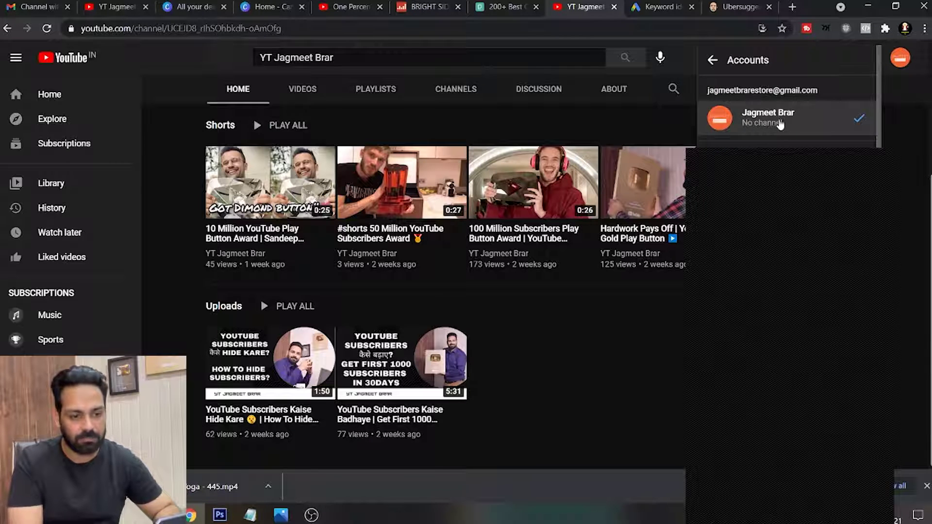
pyautogui.click(767, 126)
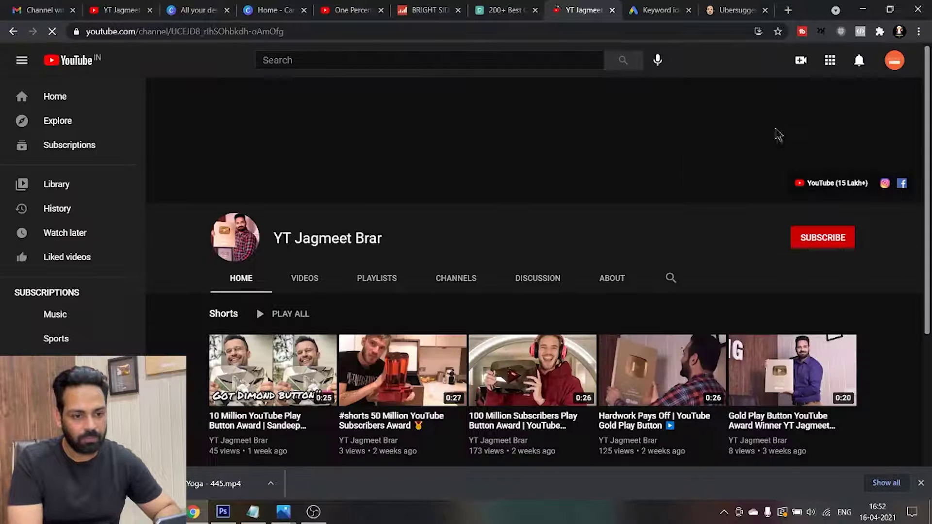
# Start creating a channel for this account using a custom name
pyautogui.click(895, 65)
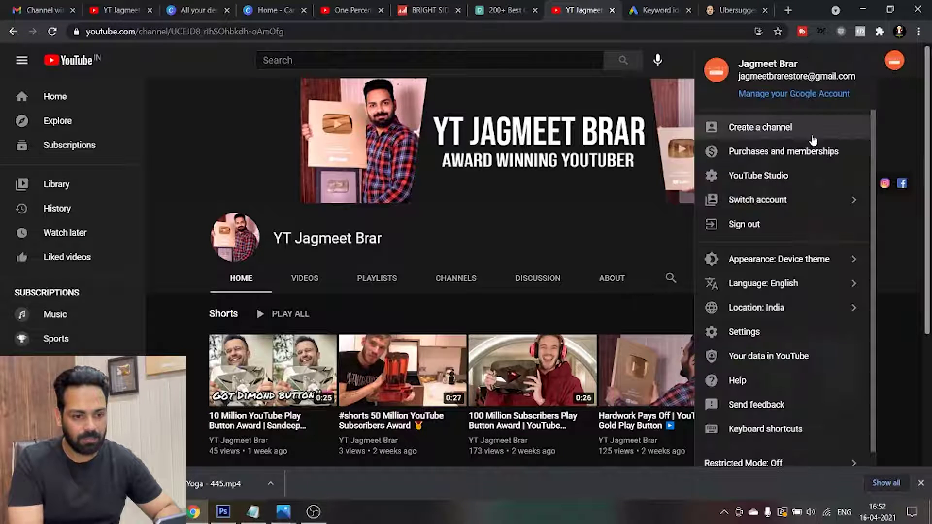
pyautogui.click(768, 133)
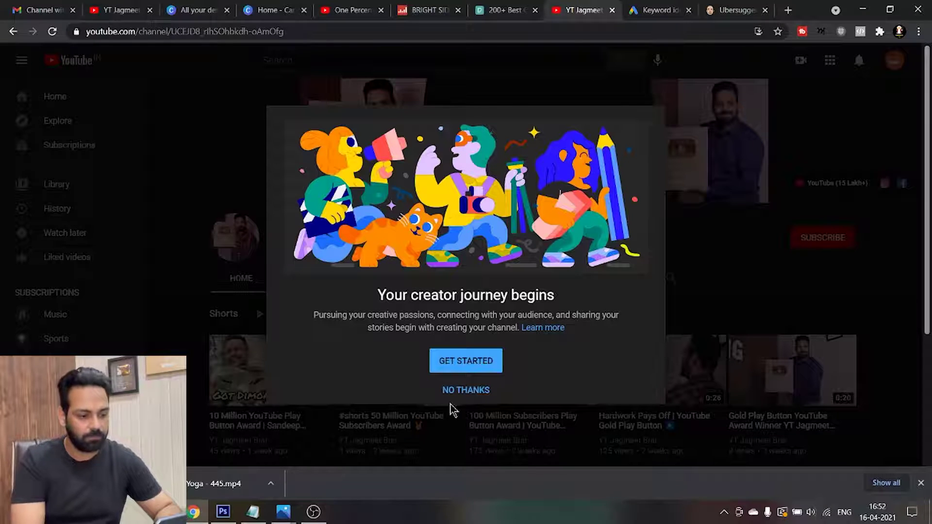
pyautogui.click(461, 372)
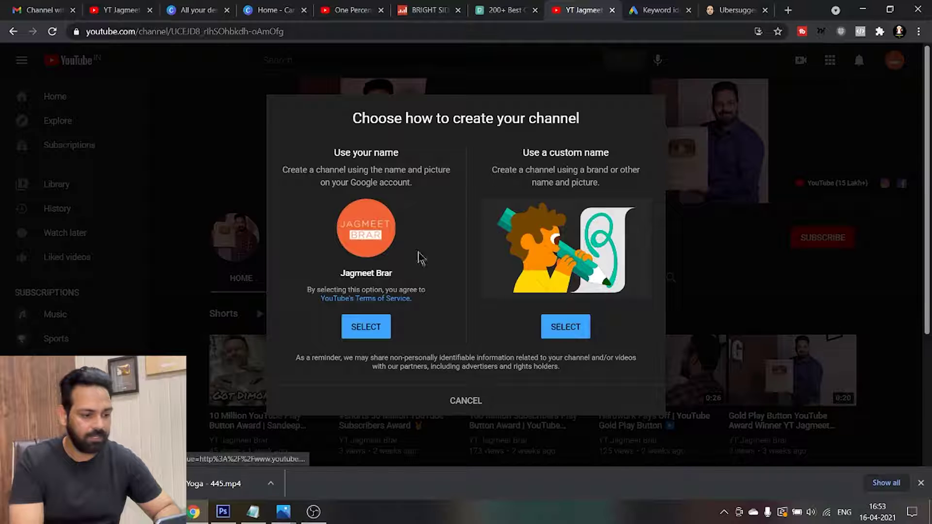
pyautogui.click(566, 331)
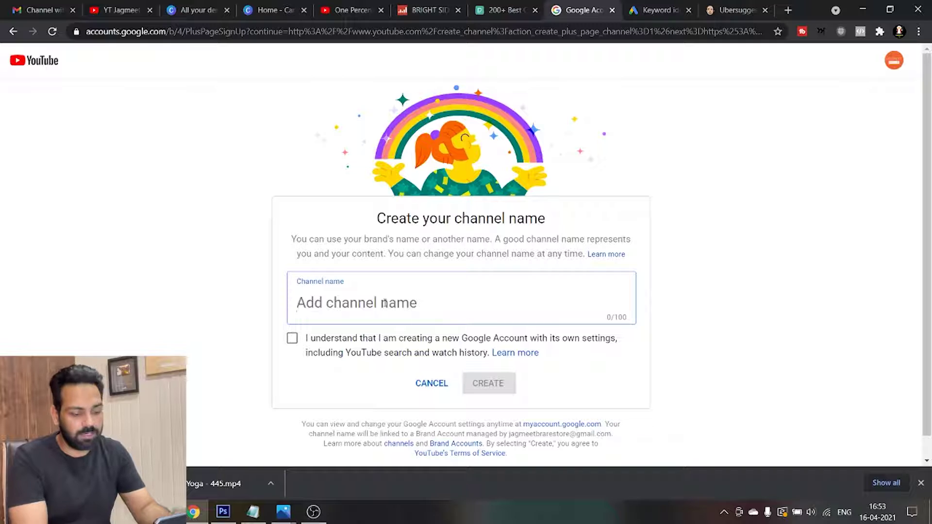
# Name the channel 'Keto Diet Adda', accept the brand account consent and create it
pyautogui.write('Health')
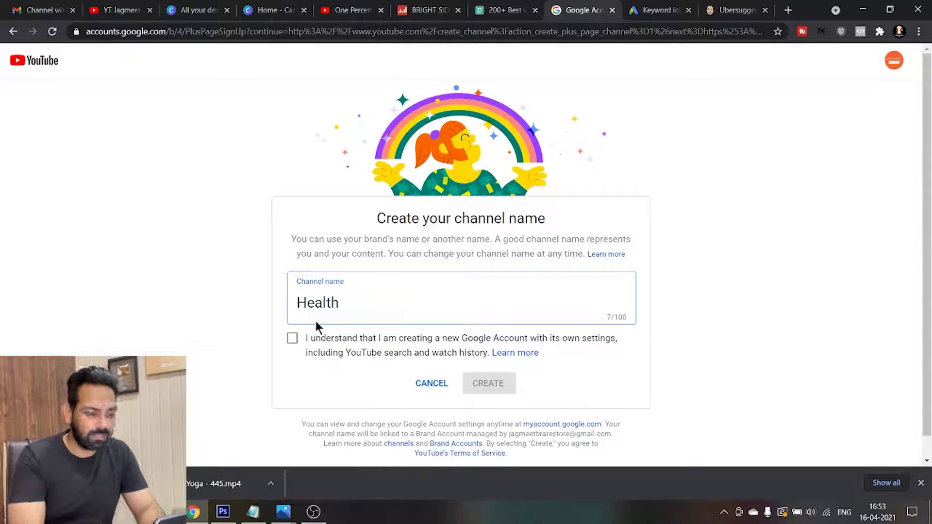
pyautogui.press('BackSpace')
pyautogui.press('BackSpace')
pyautogui.press('BackSpace')
pyautogui.press('BackSpace')
pyautogui.press('BackSpace')
pyautogui.press('BackSpace')
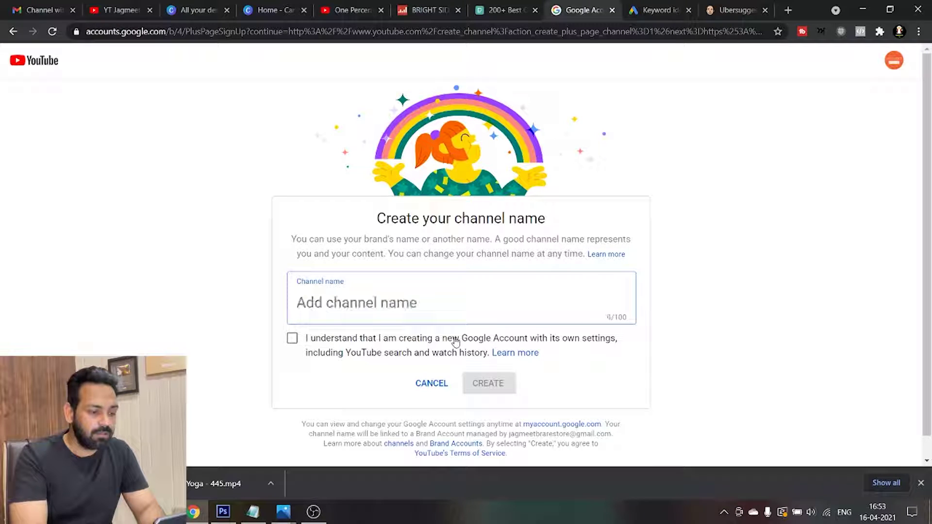
pyautogui.write('Keto Diet')
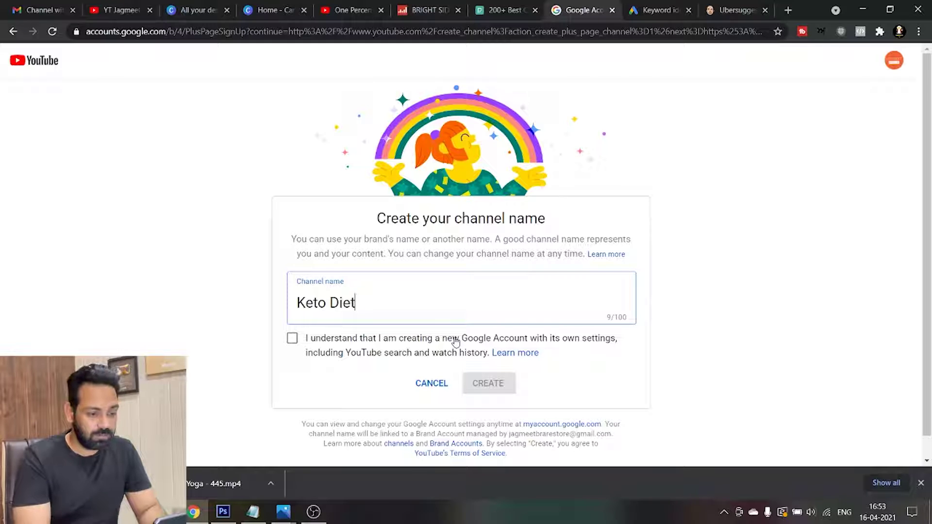
pyautogui.write(' Adda')
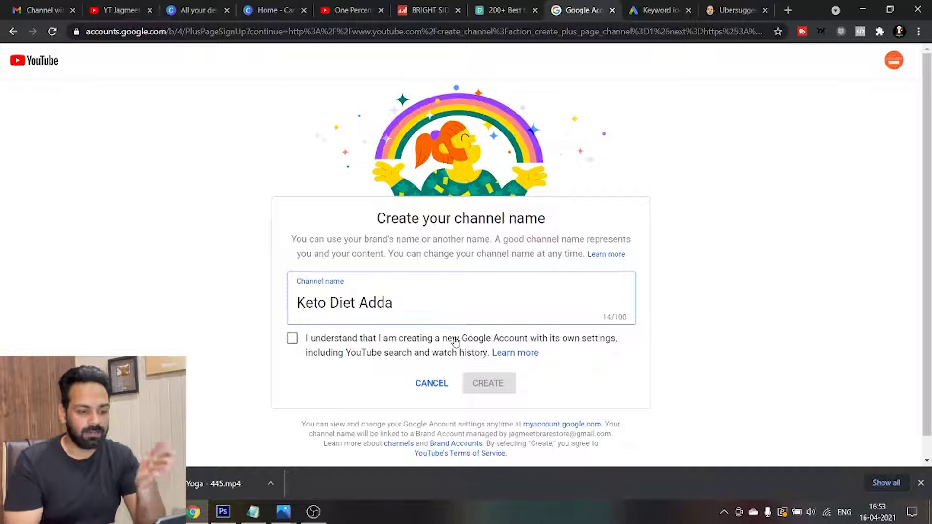
pyautogui.click(292, 338)
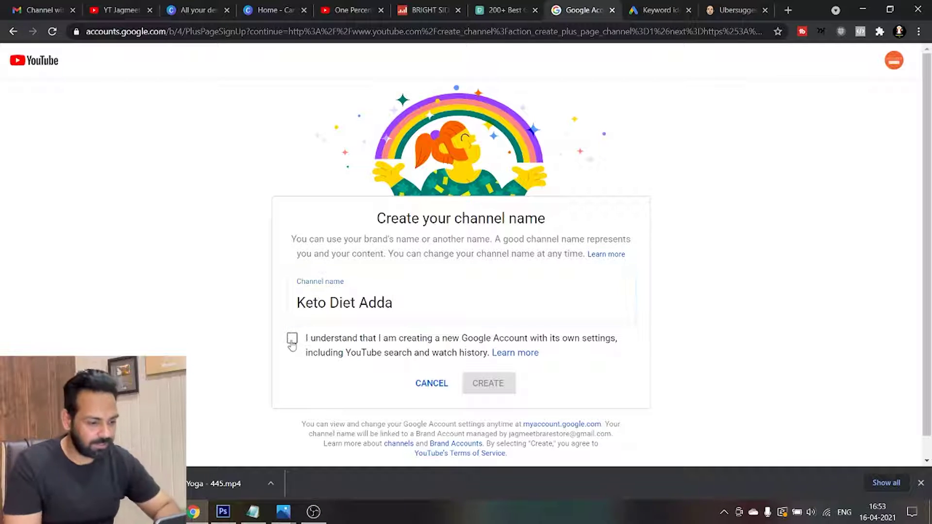
pyautogui.click(487, 383)
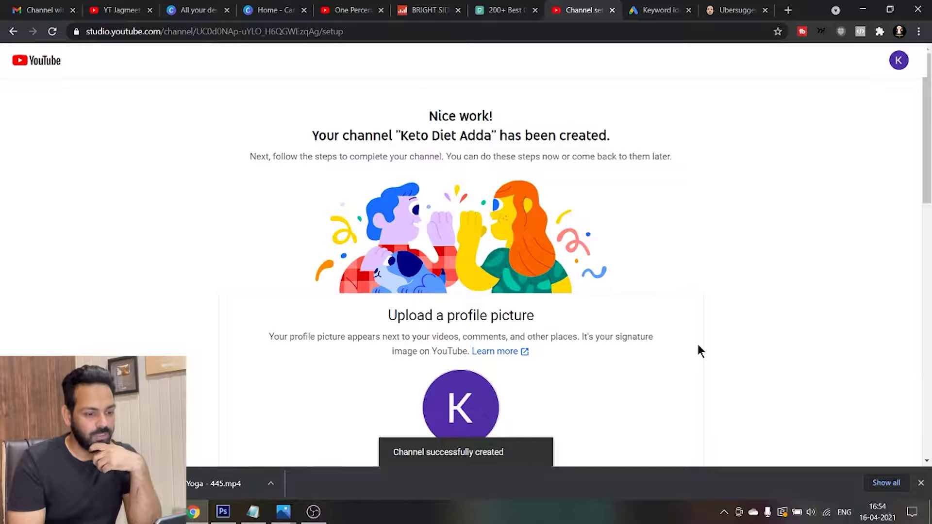
# Scroll through the new channel's setup steps, then view the One Percent Better videos page
pyautogui.scroll(-5, 925, 146)
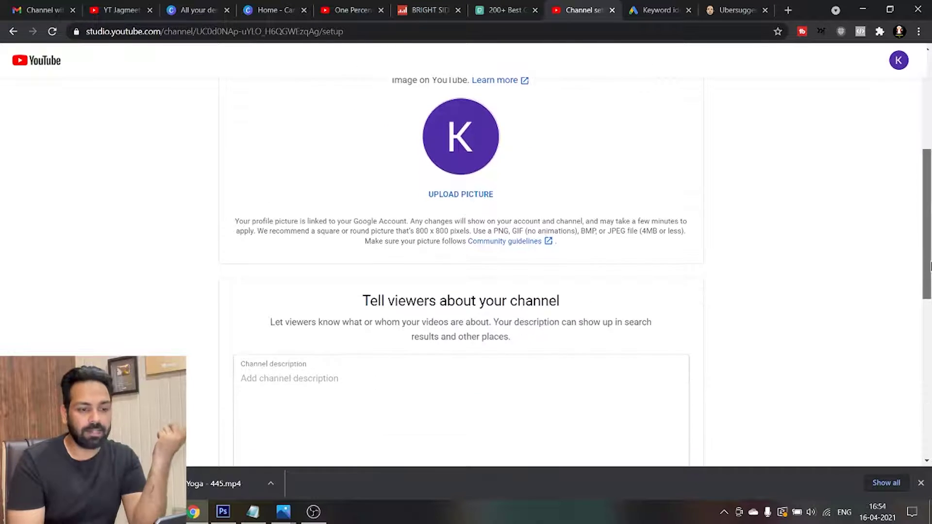
pyautogui.scroll(5, 925, 218)
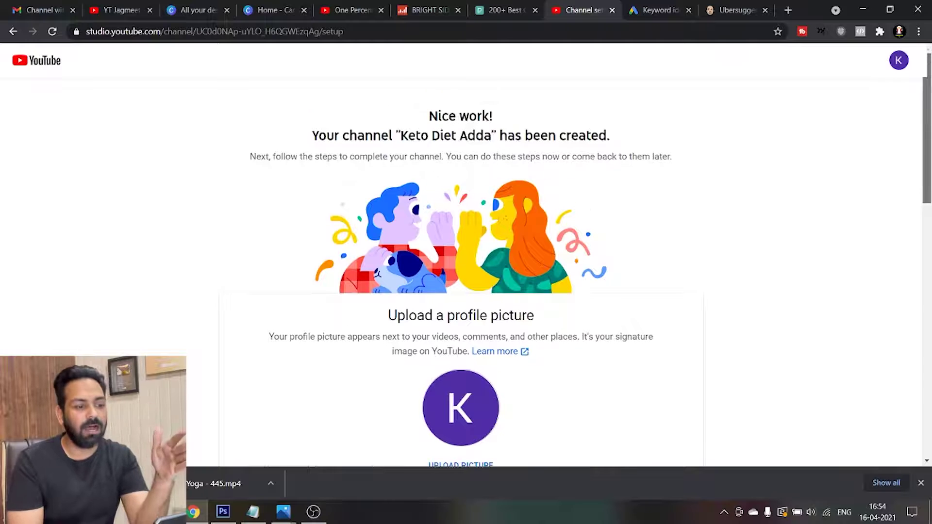
pyautogui.scroll(-3, 466, 262)
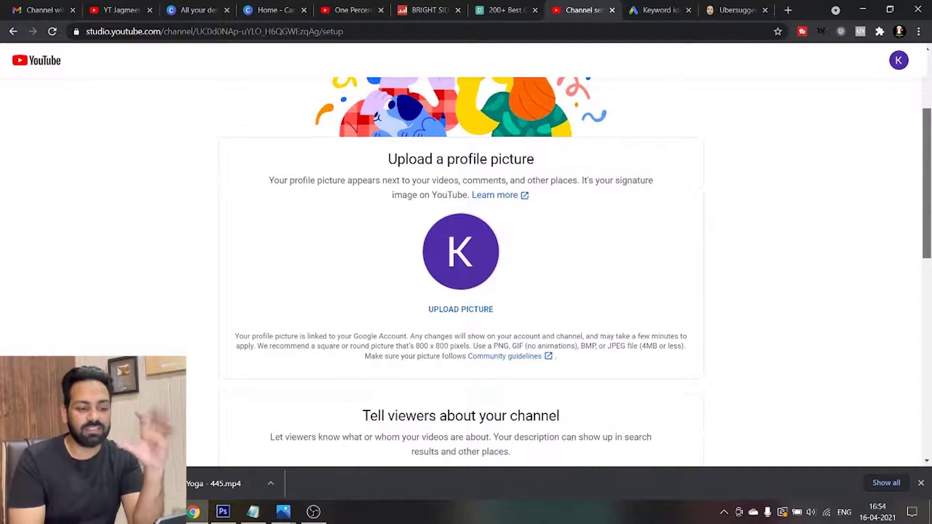
pyautogui.scroll(-1, 466, 291)
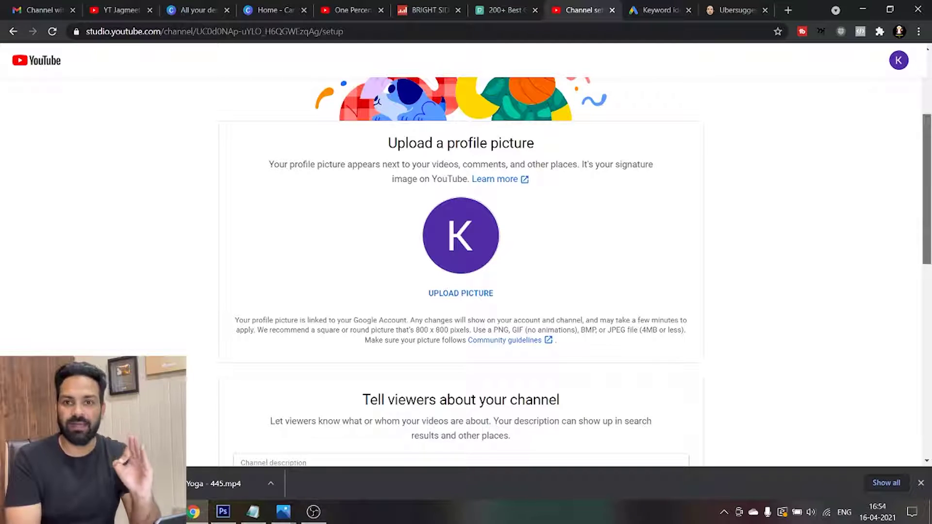
pyautogui.click(346, 12)
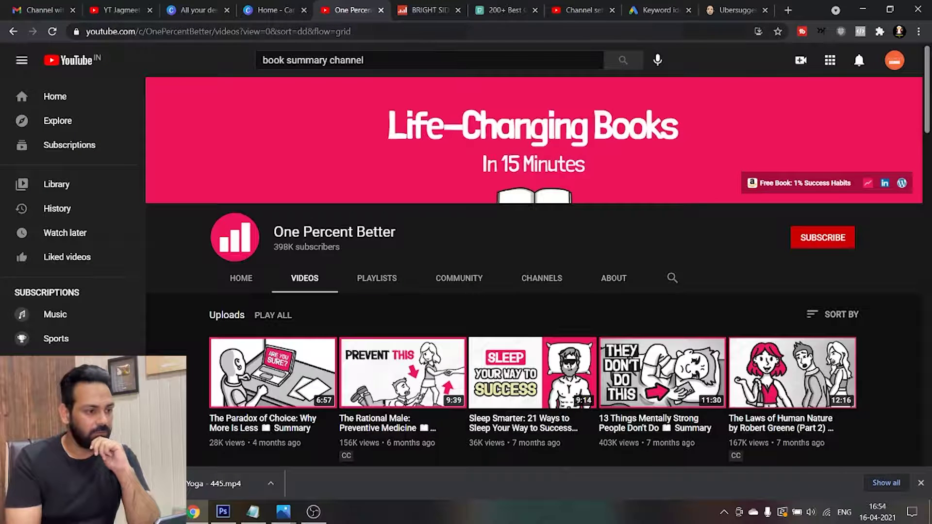
# View the YT Jagmeet channel's banner as an example, then go to Canva designs
pyautogui.click(585, 14)
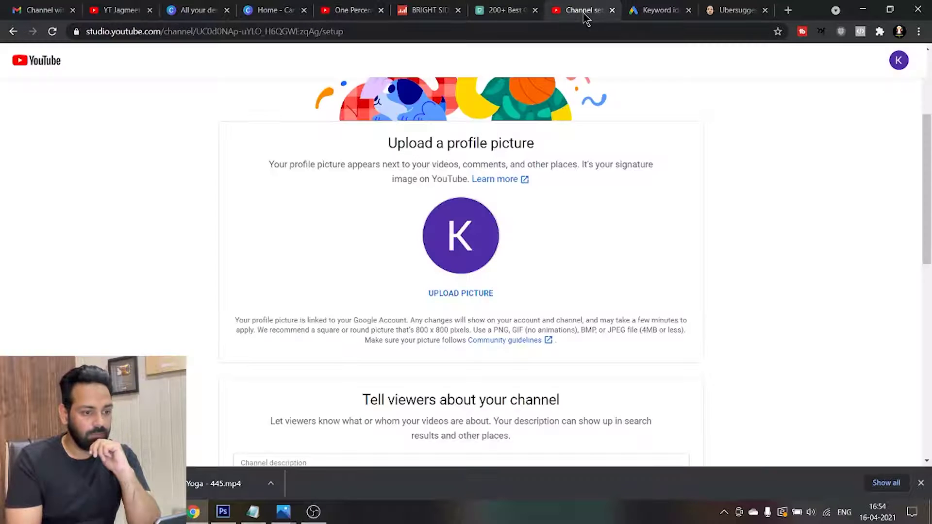
pyautogui.click(117, 12)
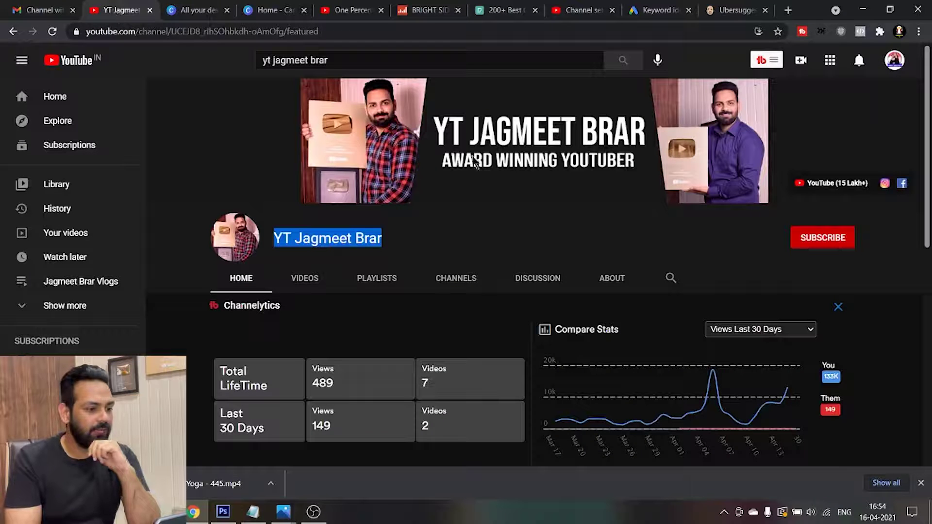
pyautogui.click(420, 252)
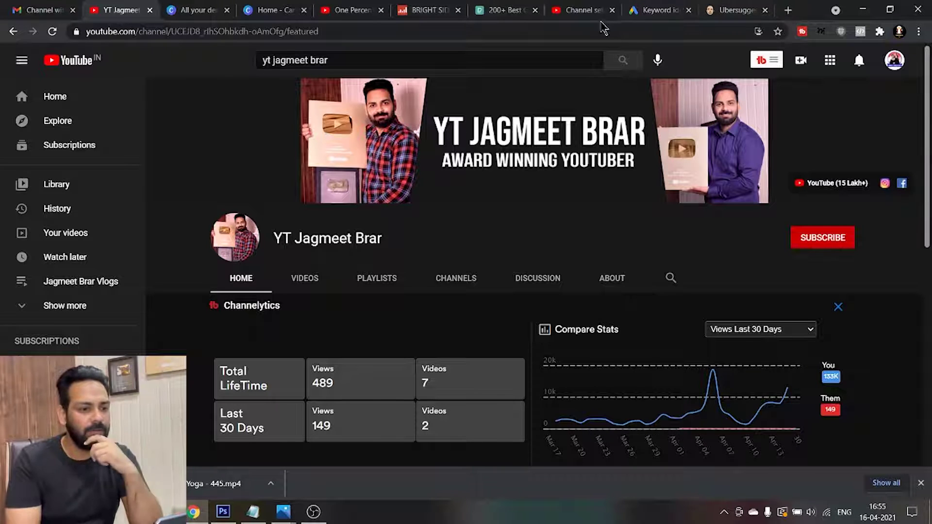
pyautogui.click(190, 11)
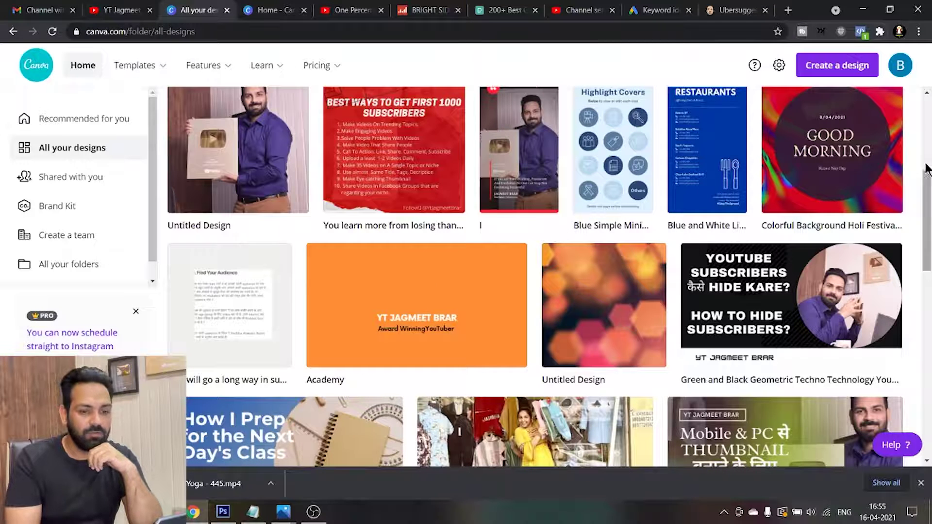
# Create an 800 x 800 YouTube Icon from the Moms of Fairhill template reading 'KETO DIET ADDA'
pyautogui.click(851, 71)
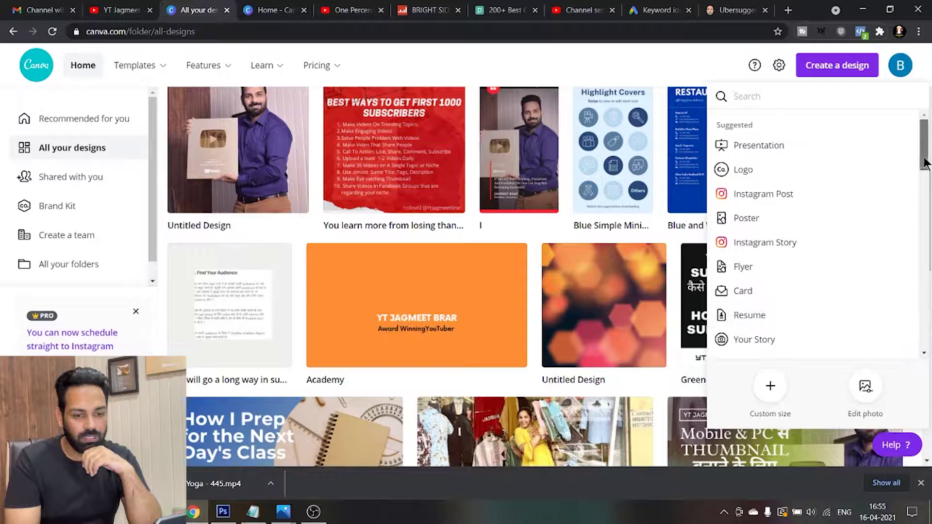
pyautogui.moveTo(924, 160); pyautogui.dragTo(929, 326)
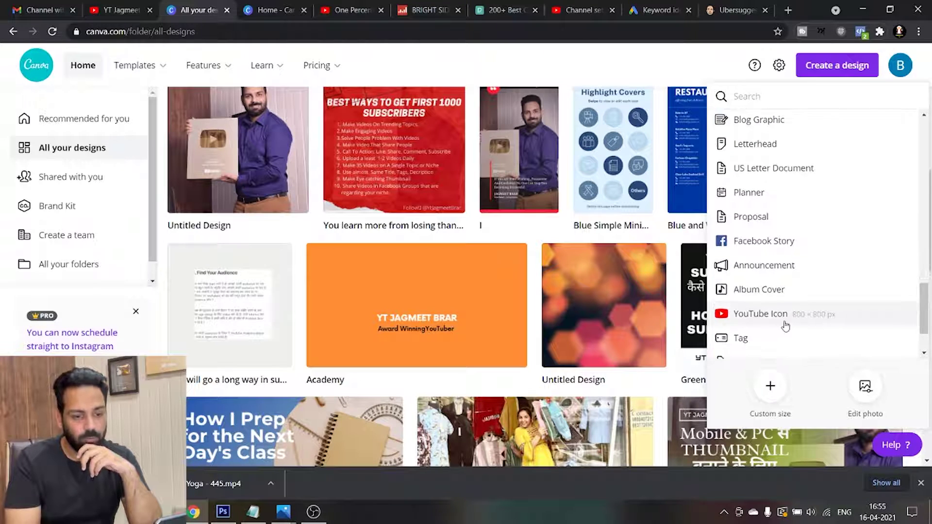
pyautogui.click(764, 315)
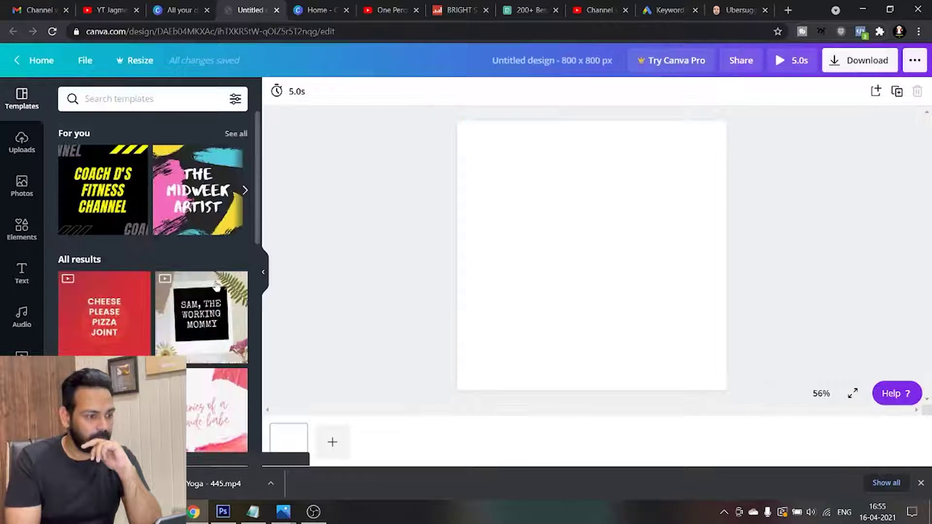
pyautogui.moveTo(259, 222); pyautogui.dragTo(252, 350)
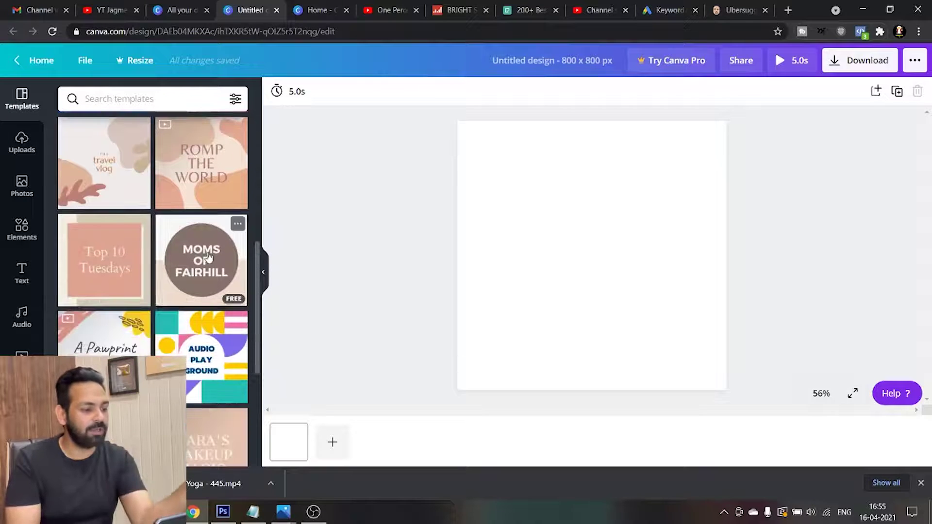
pyautogui.click(203, 264)
pyautogui.doubleClick(576, 228)
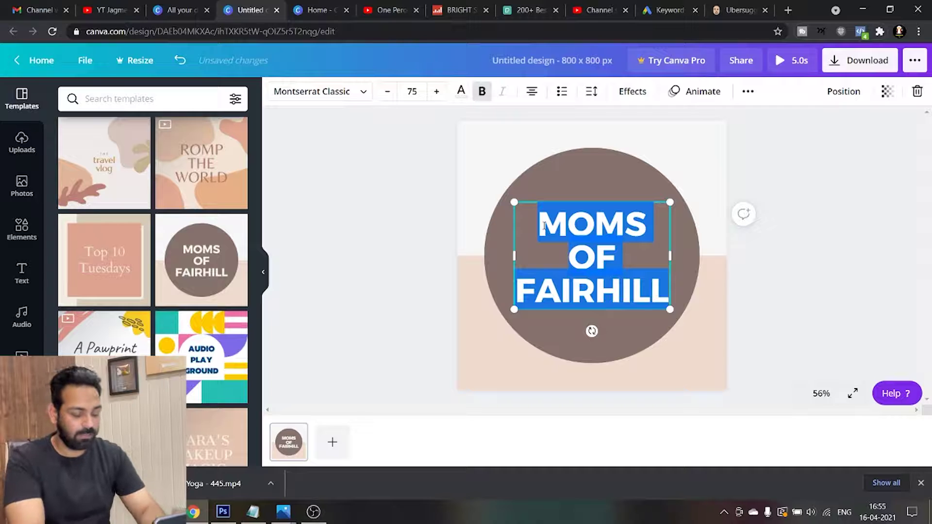
pyautogui.write('KETO ')
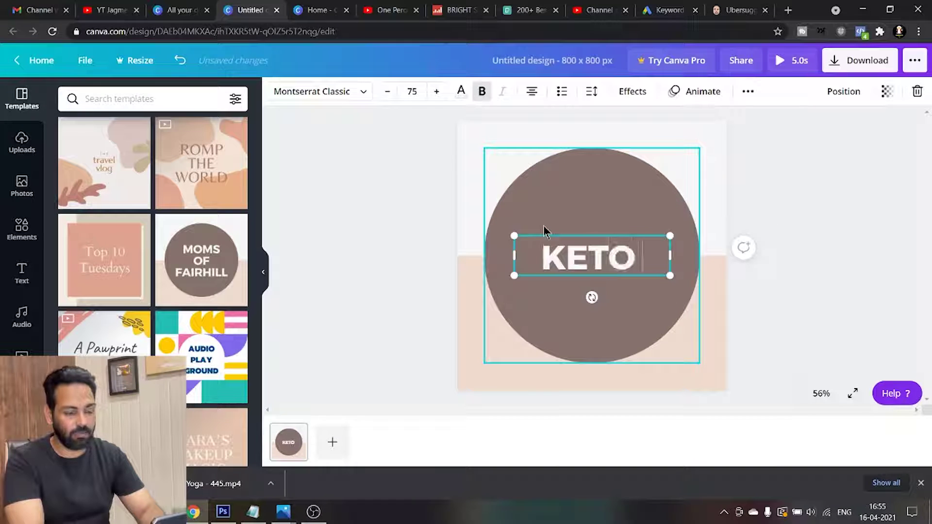
pyautogui.write('DIET')
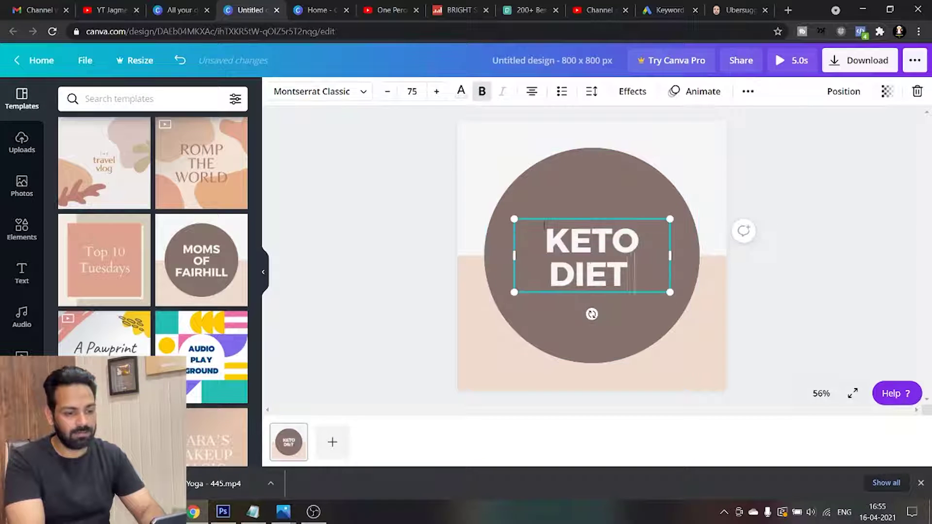
pyautogui.write(' ADDA')
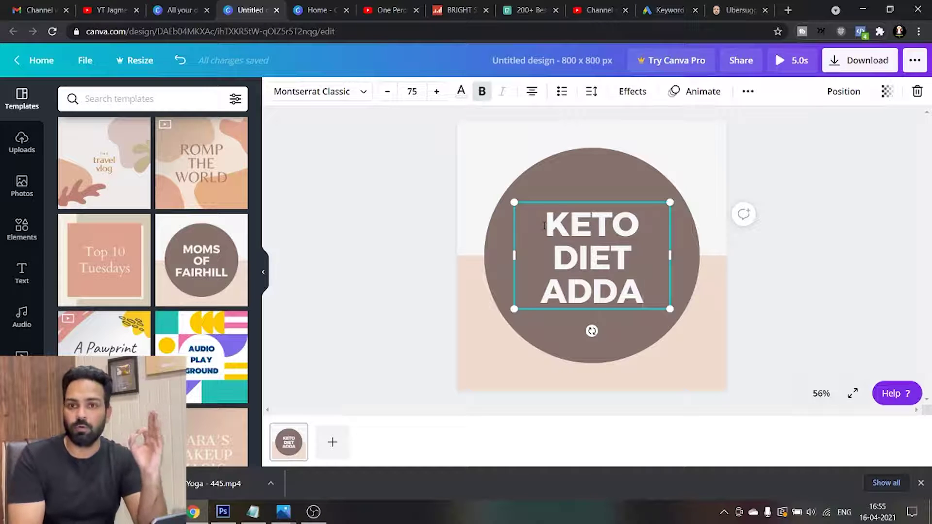
# Download the logo as a PNG and show it in its folder
pyautogui.click(856, 67)
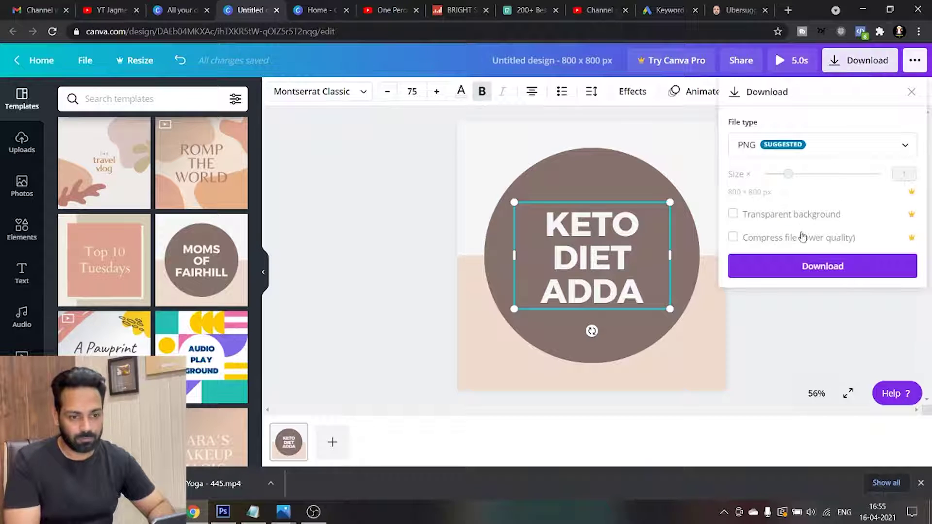
pyautogui.click(828, 270)
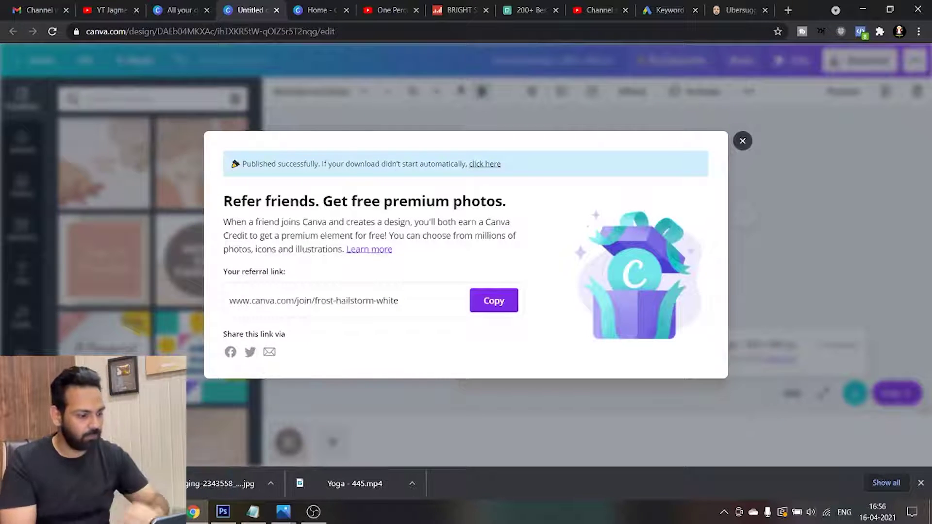
pyautogui.click(128, 483)
pyautogui.click(175, 442)
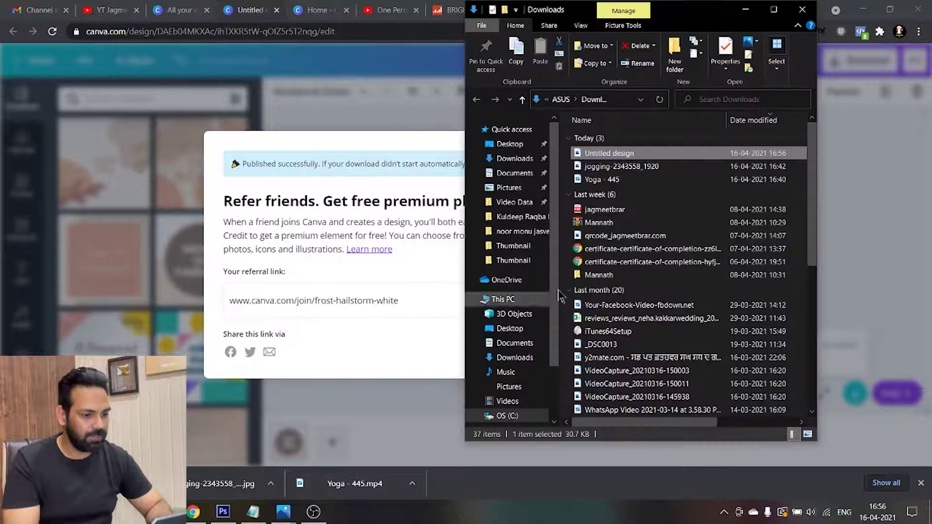
# Rename the logo to 'Keto Diet Adda Keto Diet channel,Keto Diet Adda Logo,Keto Diet Plan'
pyautogui.click(609, 153)
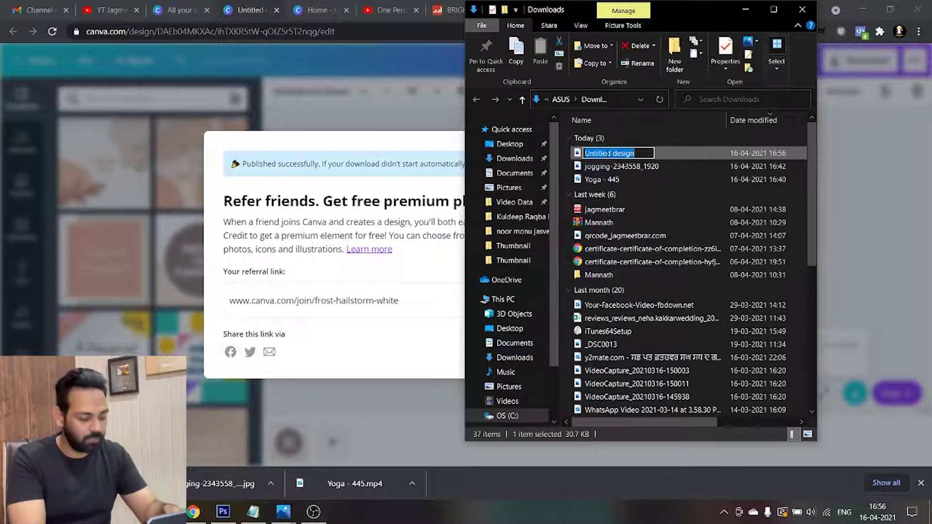
pyautogui.write('Key')
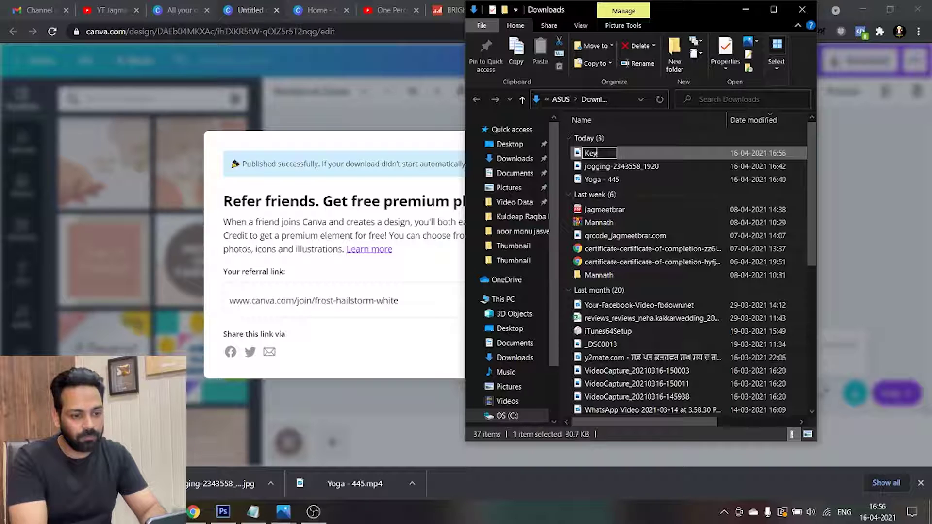
pyautogui.press('BackSpace')
pyautogui.write('to Diet')
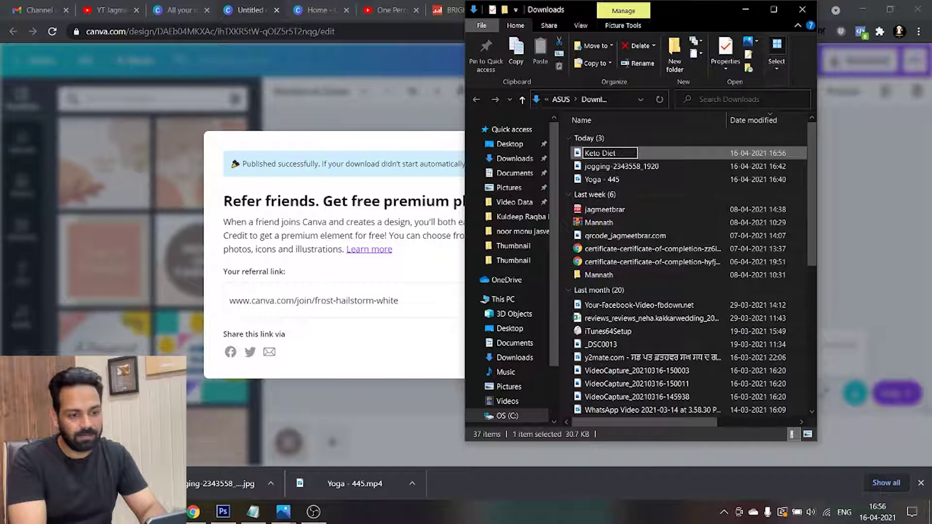
pyautogui.write(' Adda')
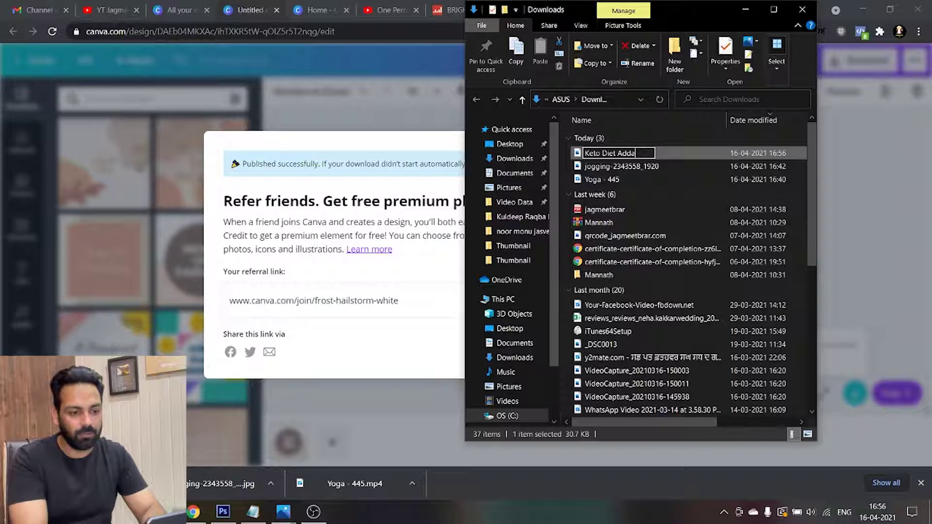
pyautogui.write('  Keto')
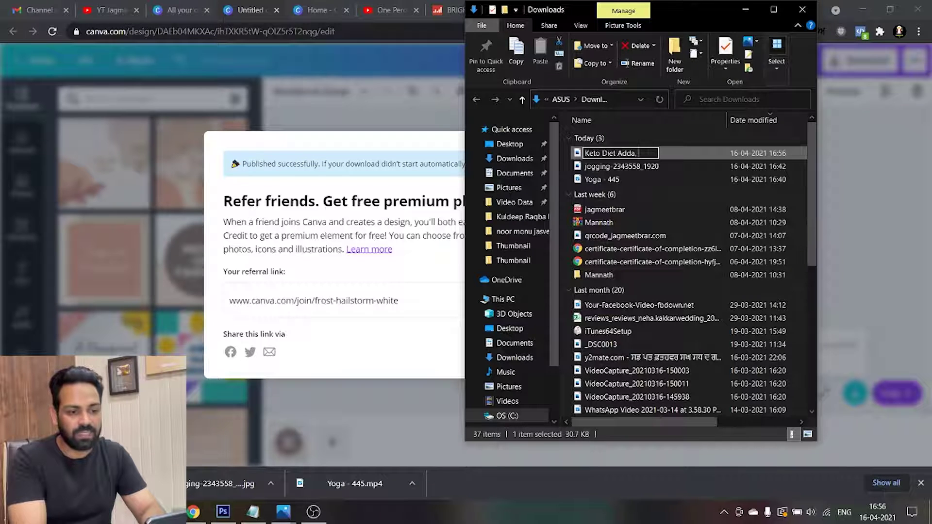
pyautogui.write(' Diet')
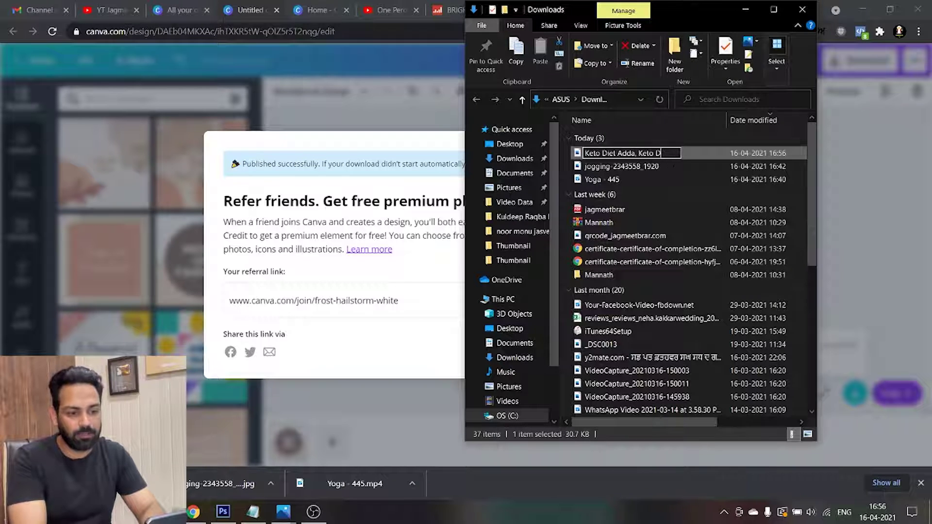
pyautogui.write(' cha')
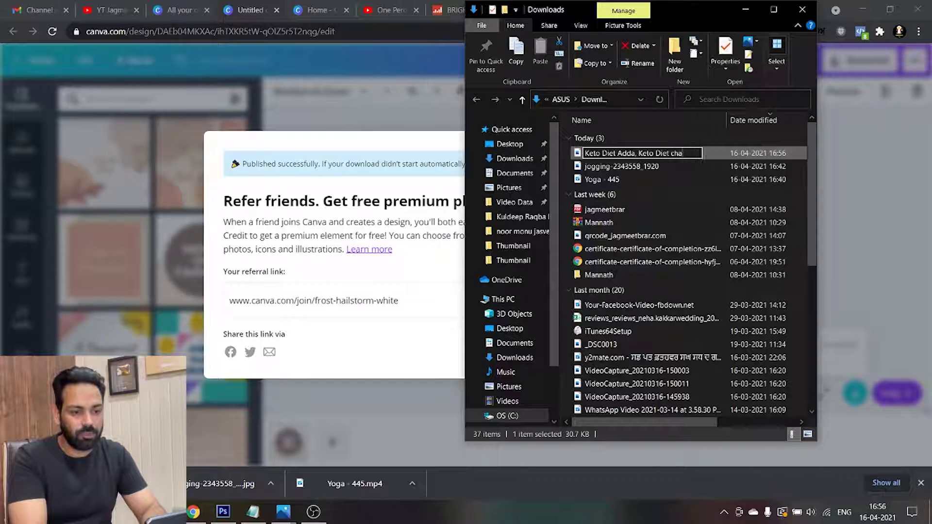
pyautogui.write('nnel,Ket')
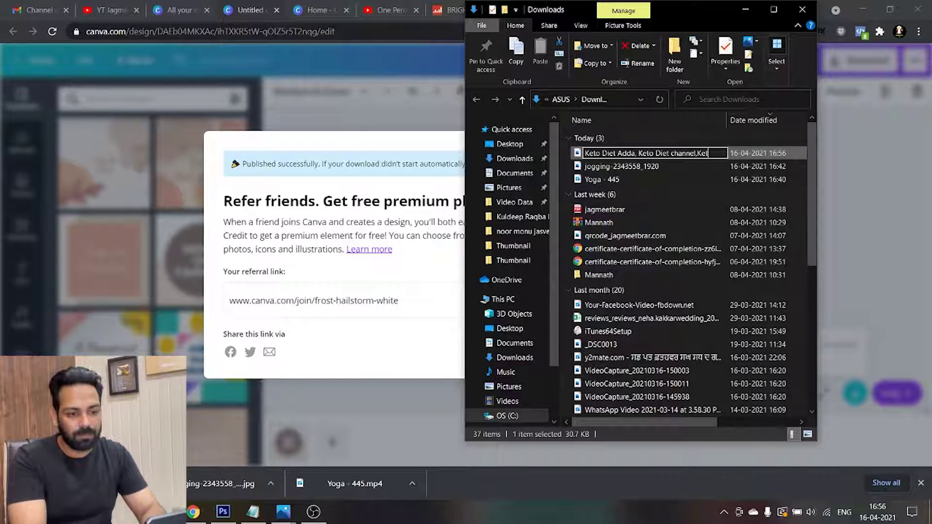
pyautogui.write('o Diet')
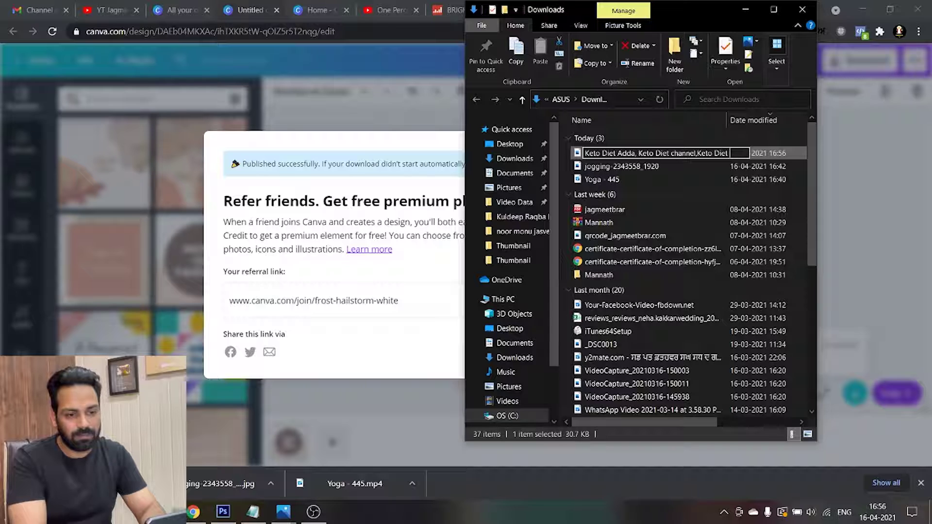
pyautogui.write(' Adda Logo')
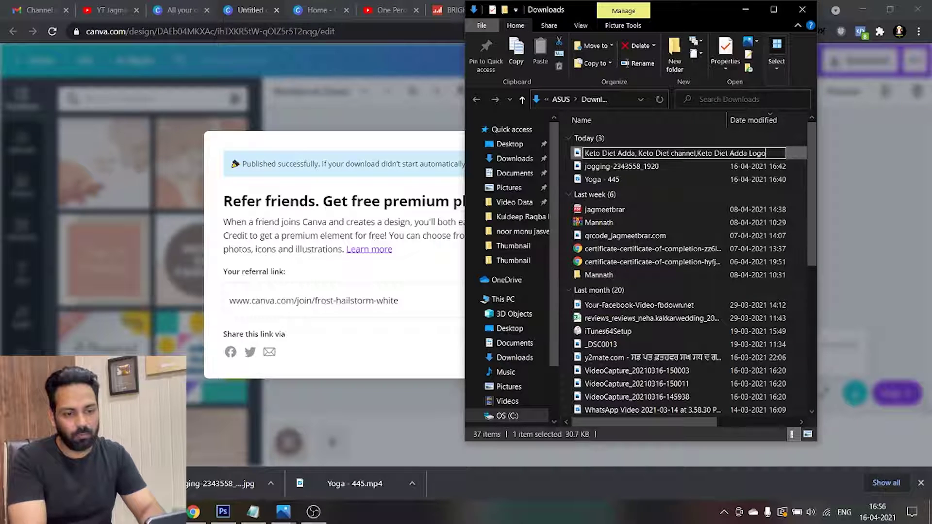
pyautogui.write(',Keto D')
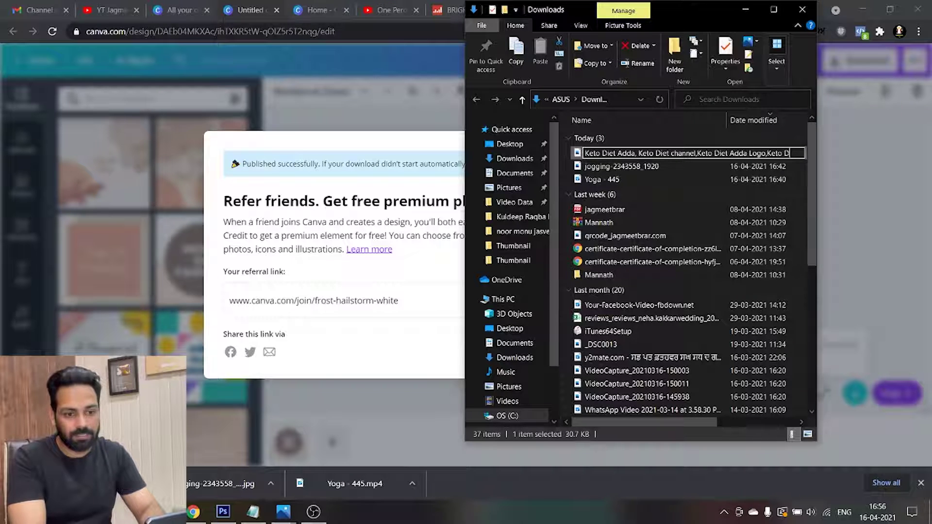
pyautogui.write('iet Plan,')
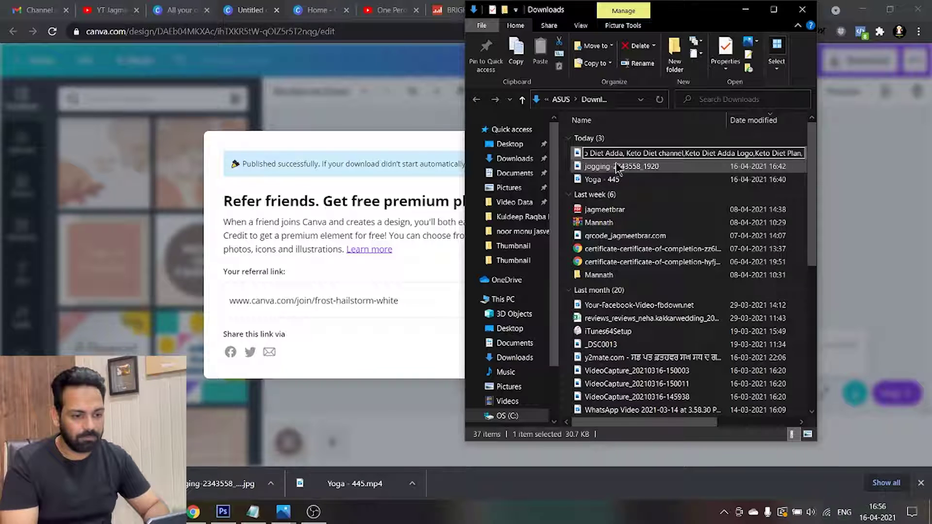
pyautogui.click(619, 166)
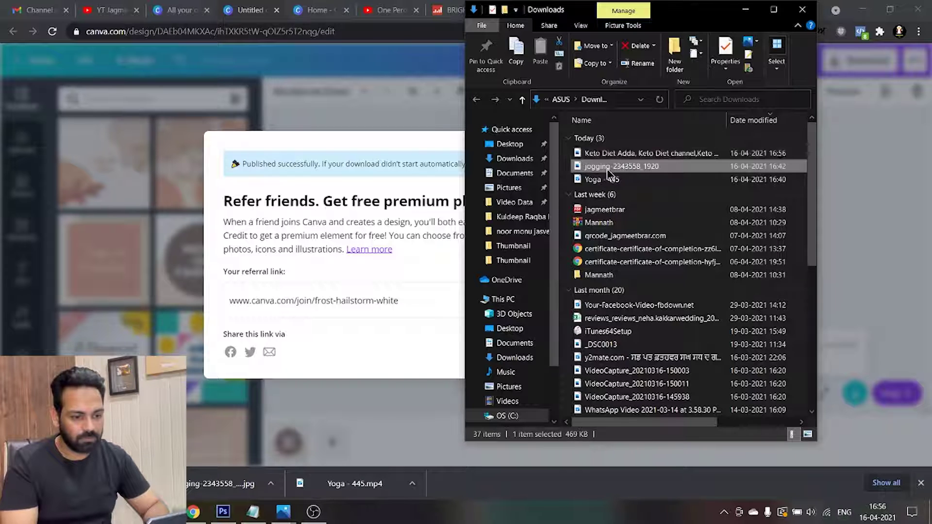
pyautogui.click(621, 155)
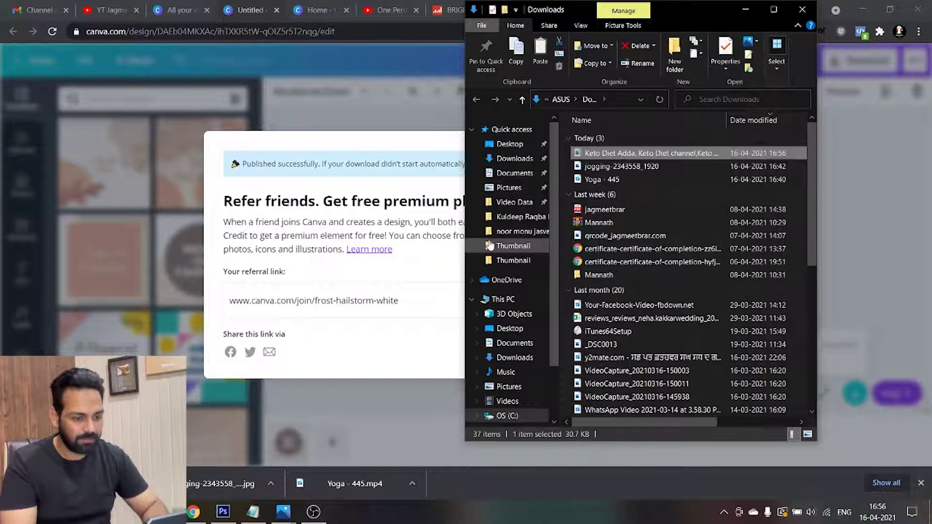
pyautogui.click(194, 510)
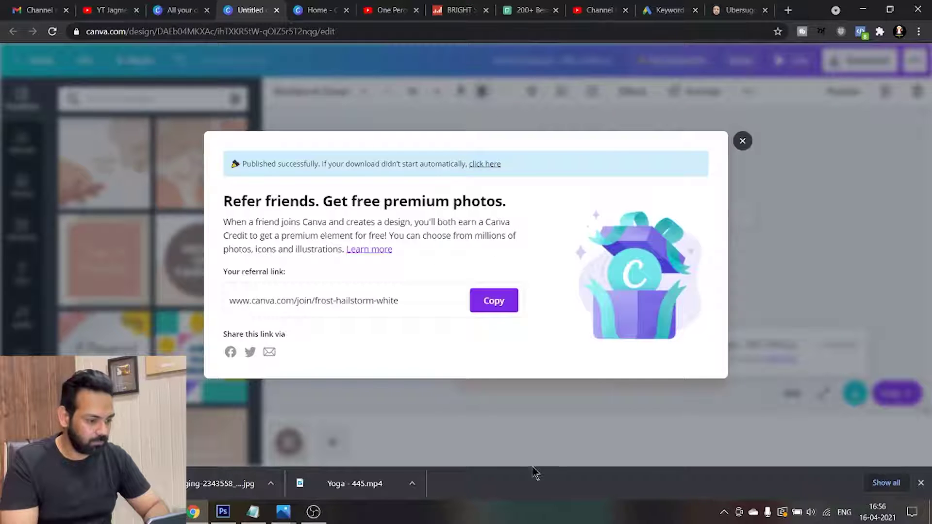
pyautogui.hotkey('alt', 'Tab')
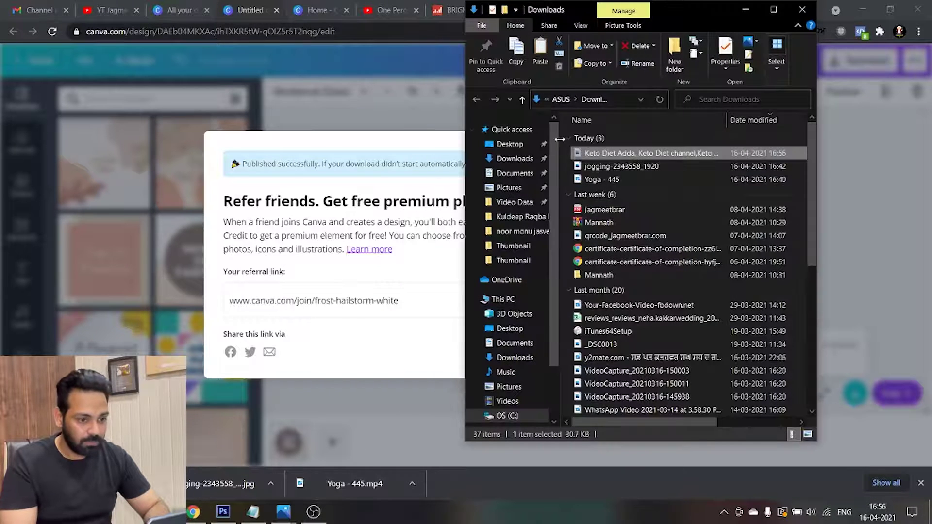
pyautogui.scroll(-2, 519, 339)
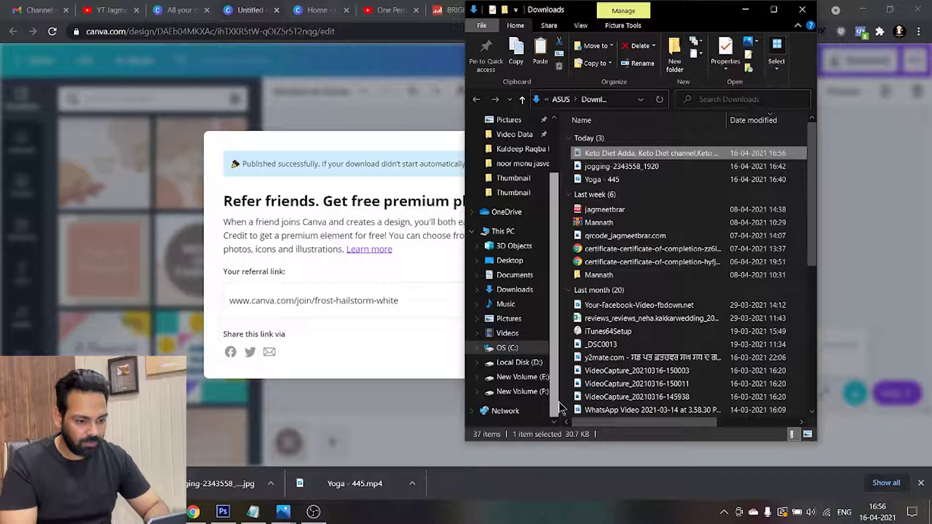
# Create a 'Keto Diet Adda' folder on New Volume (F:) and paste the logo into it
pyautogui.click(516, 391)
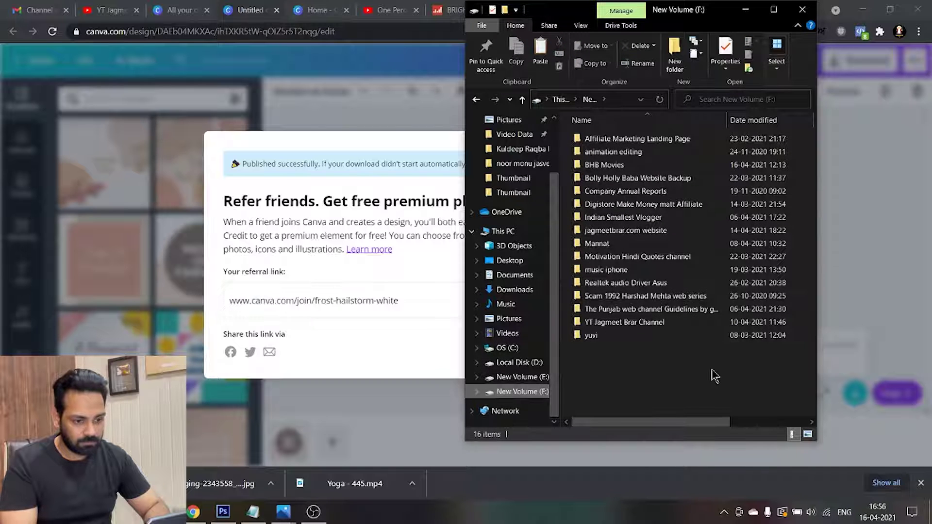
pyautogui.rightClick(711, 372)
pyautogui.moveTo(723, 341)
pyautogui.click(582, 340)
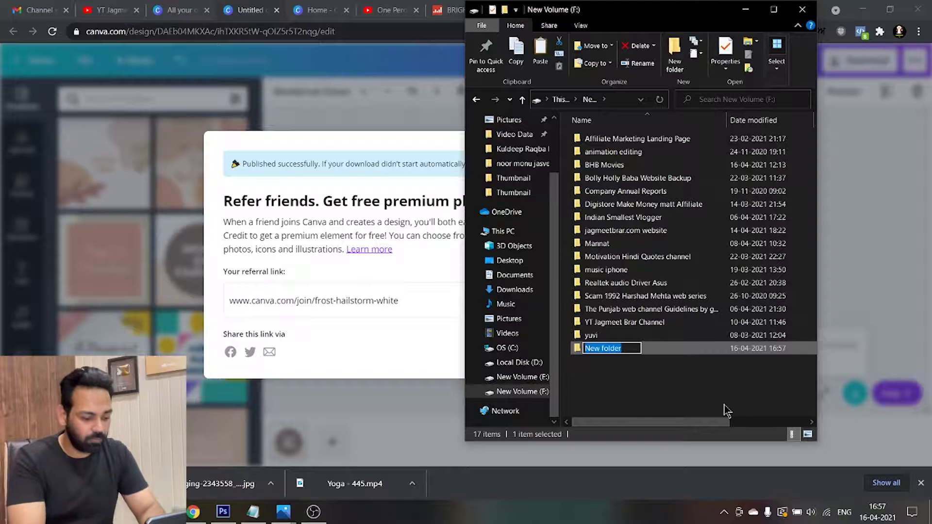
pyautogui.write('Keto Die')
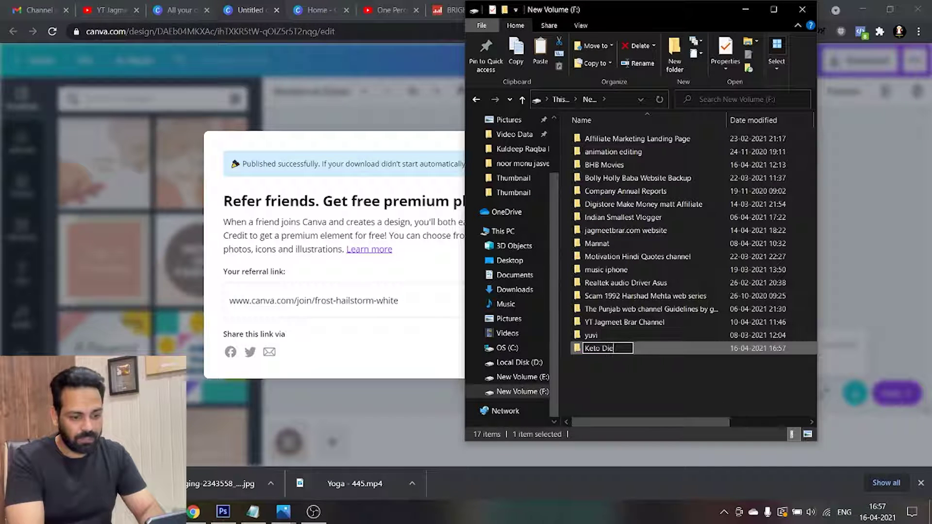
pyautogui.write('t Adda')
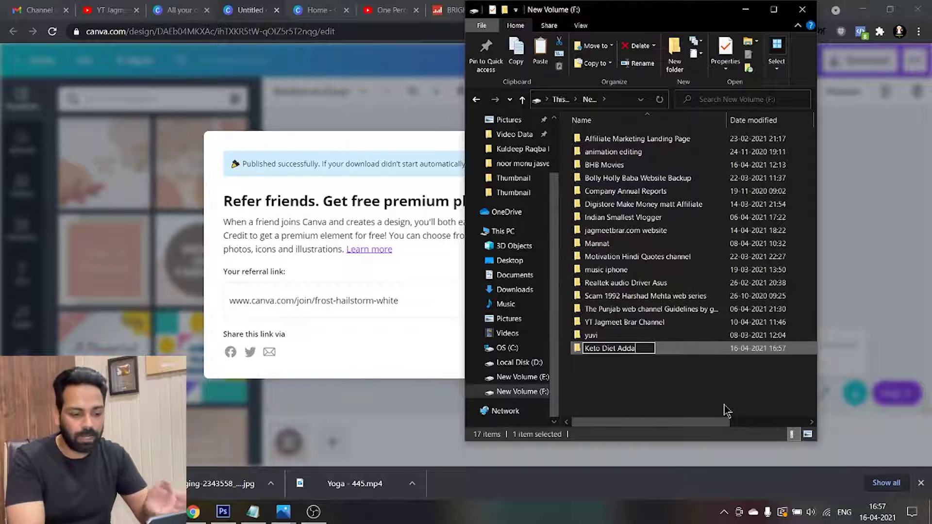
pyautogui.press('Return')
pyautogui.press('Return')
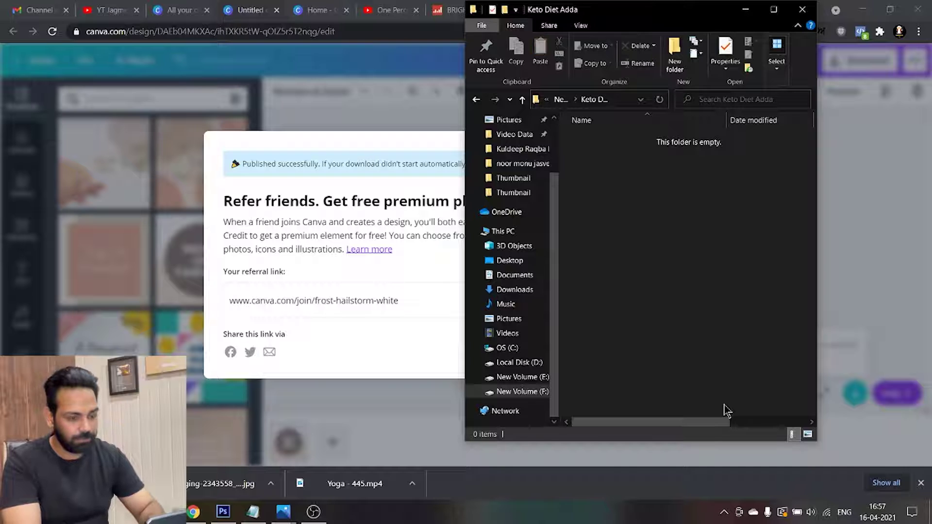
pyautogui.hotkey('ctrl', 'v')
pyautogui.moveTo(723, 257); pyautogui.dragTo(631, 163)
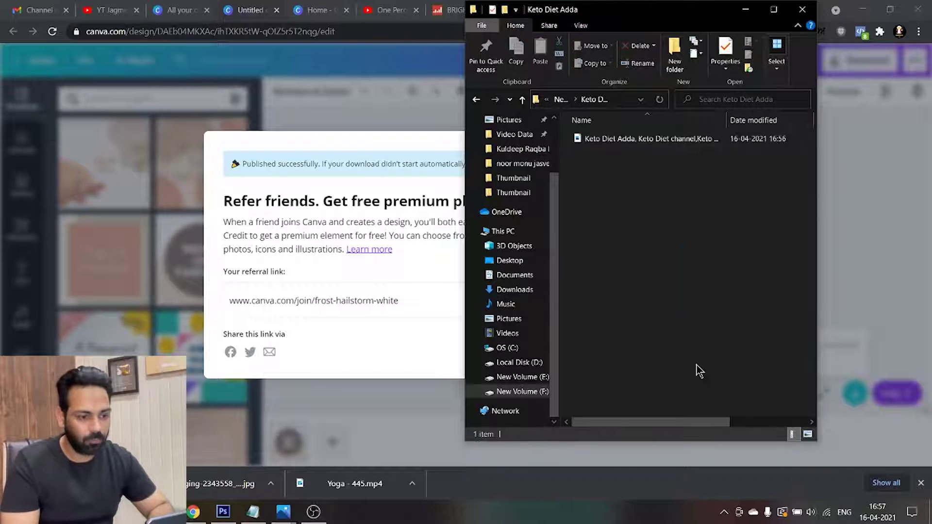
pyautogui.click(223, 511)
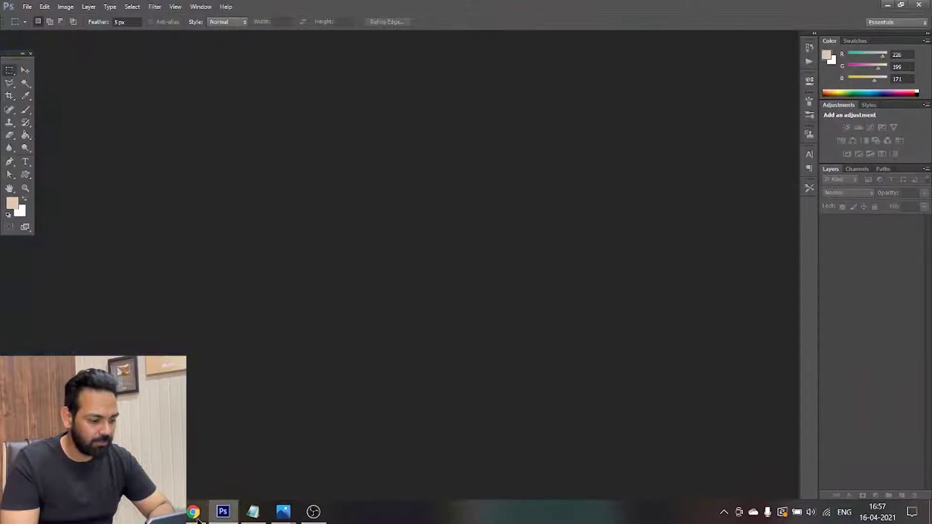
# Upload the logo from F:\Keto Diet Adda as the channel's profile picture
pyautogui.click(194, 515)
pyautogui.click(606, 10)
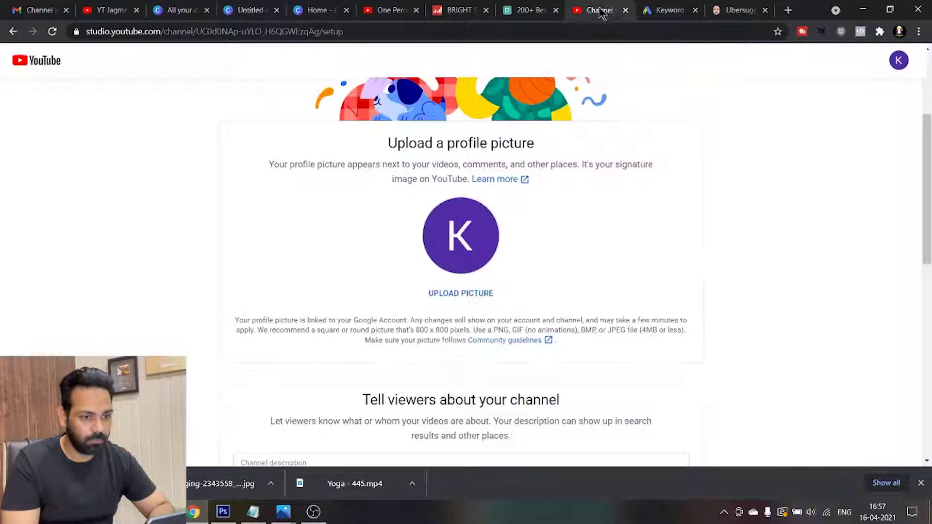
pyautogui.click(461, 294)
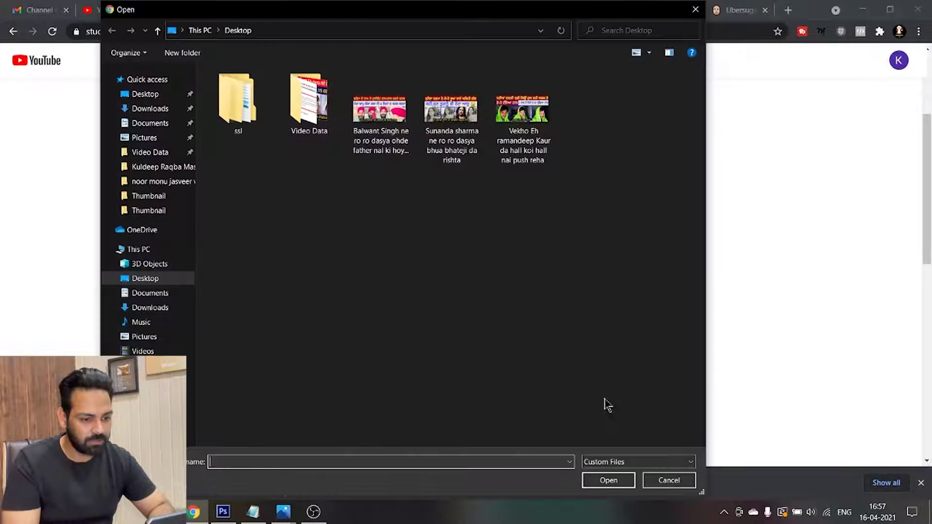
pyautogui.click(695, 10)
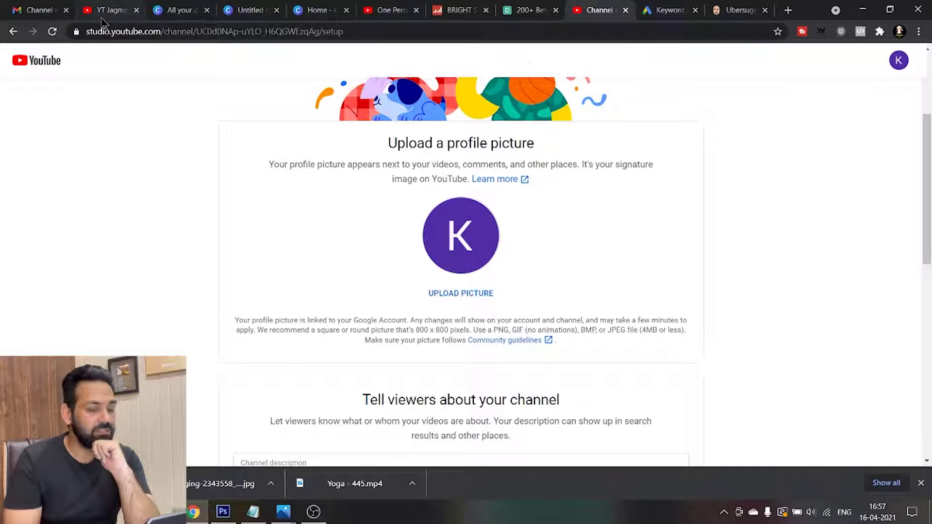
pyautogui.click(445, 291)
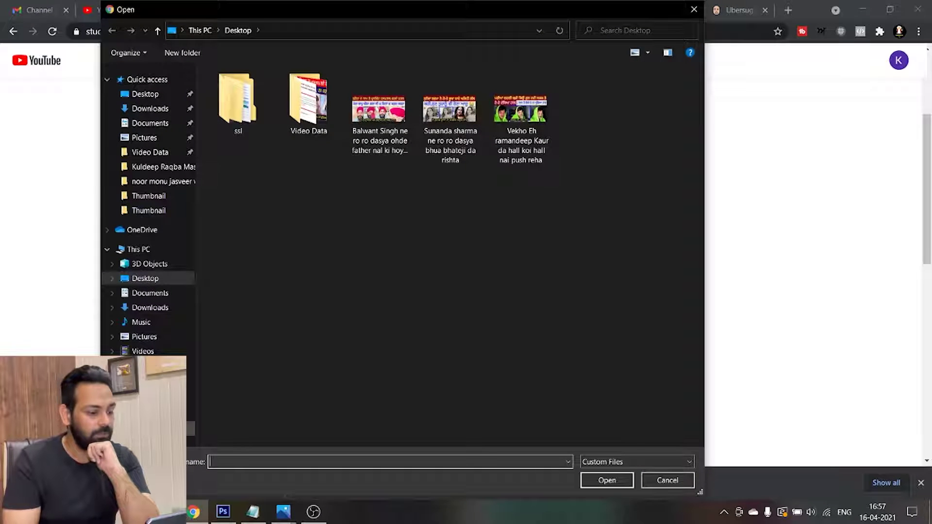
pyautogui.click(191, 409)
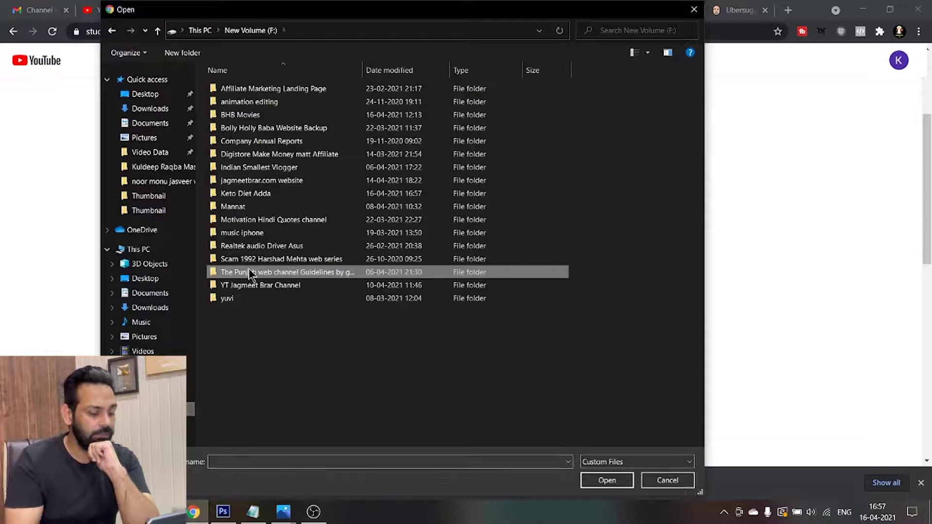
pyautogui.press('k')
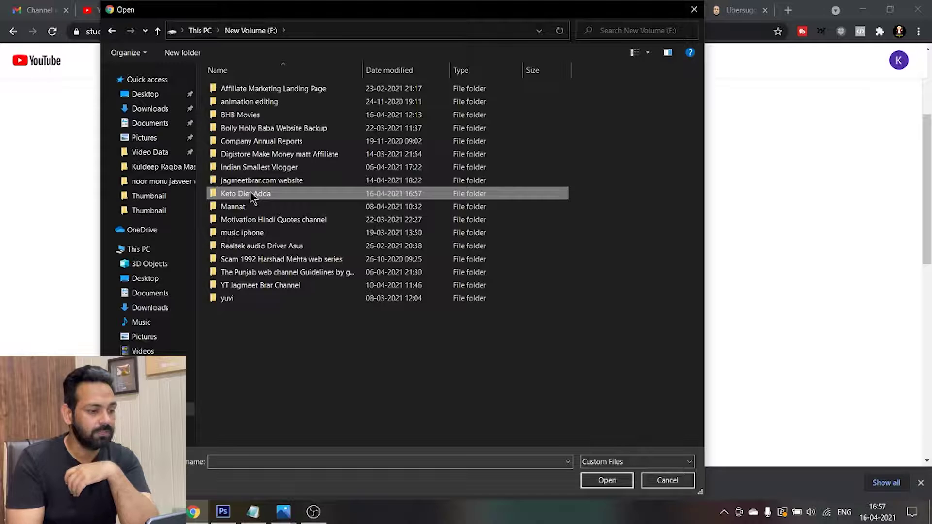
pyautogui.doubleClick(251, 194)
pyautogui.click(239, 94)
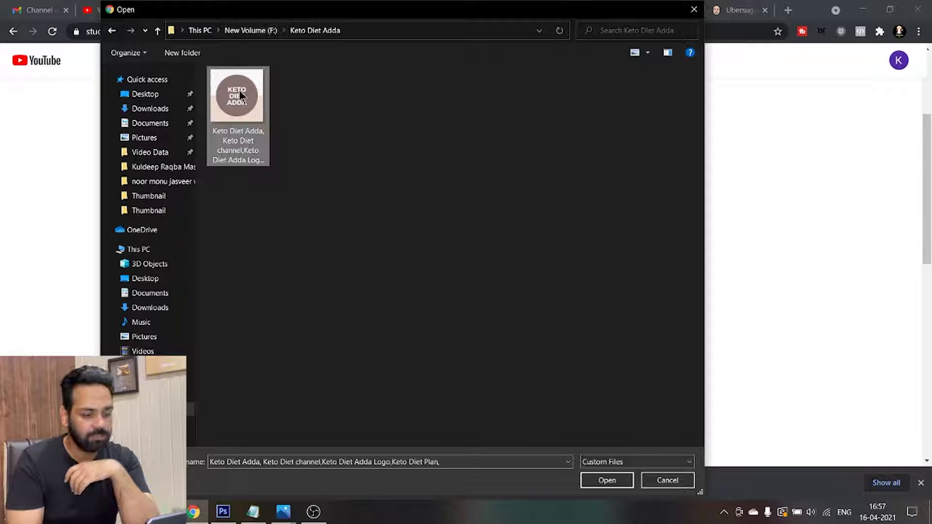
pyautogui.click(606, 480)
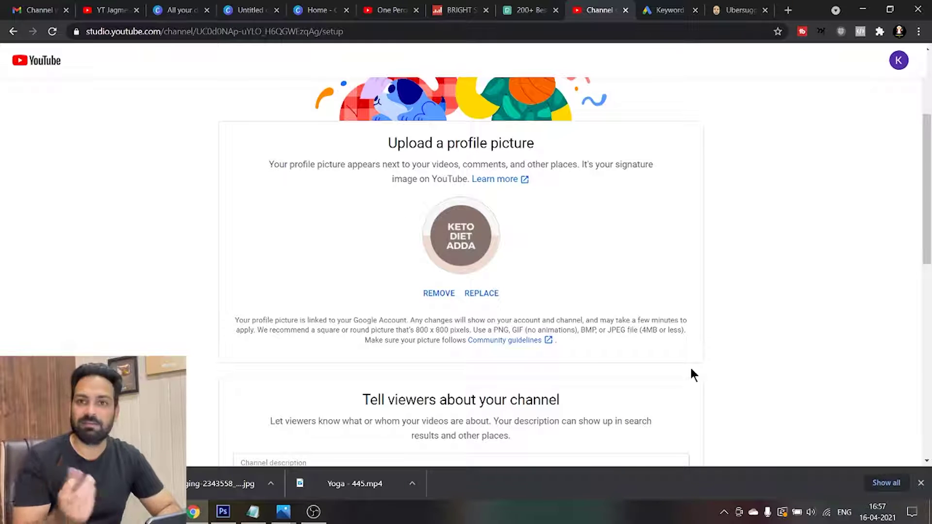
# Paste the daily keto diet plan videos sentence into Channel description and add a new line
pyautogui.moveTo(926, 243); pyautogui.dragTo(928, 288)
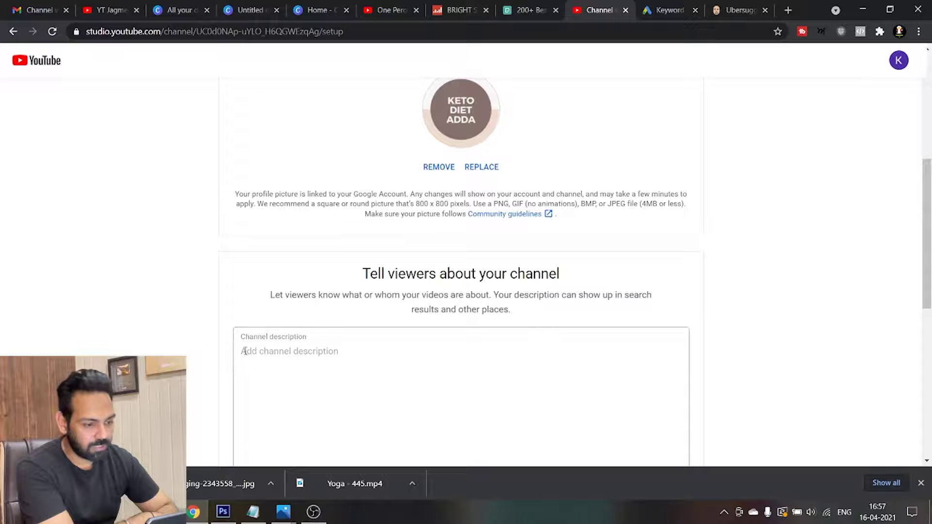
pyautogui.moveTo(927, 249); pyautogui.dragTo(926, 292)
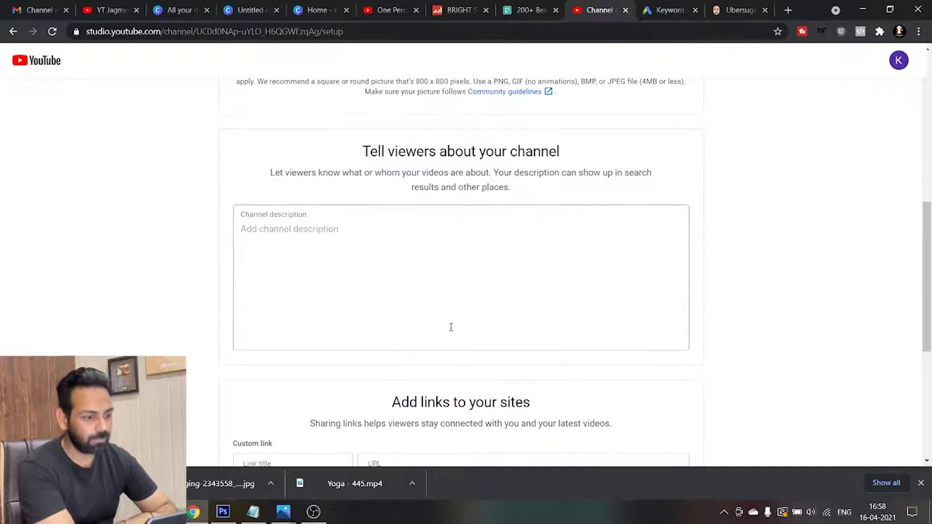
pyautogui.click(282, 237)
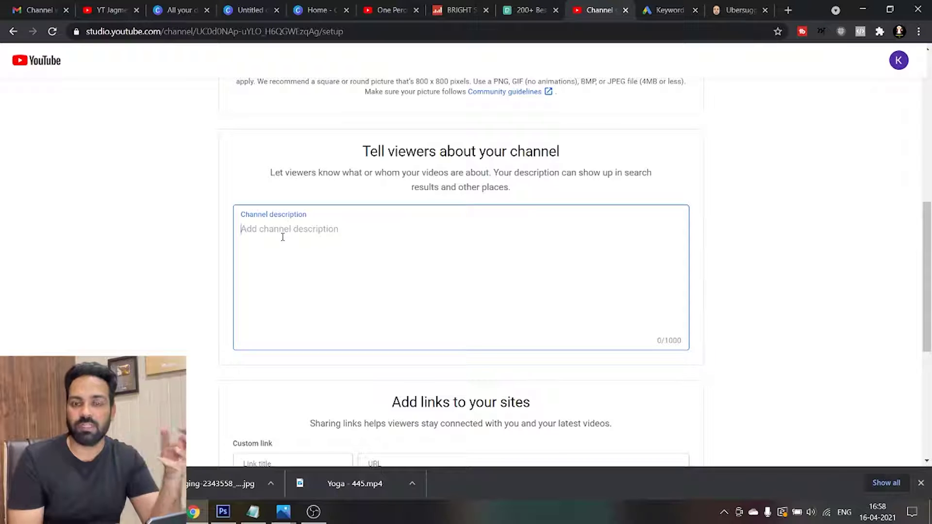
pyautogui.write('Keto Diet Adda is a great channel who want to live fit. We daily share videos regarding best keto diet plan.')
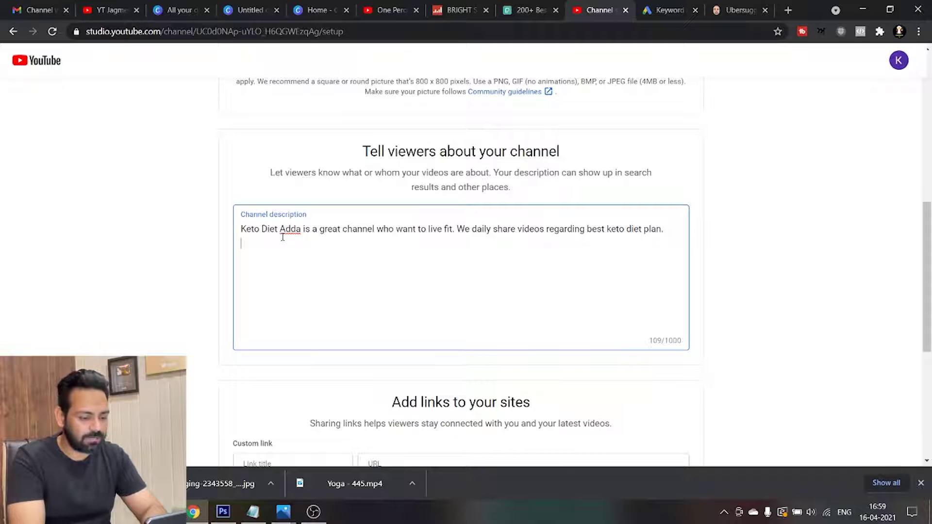
pyautogui.click(668, 352)
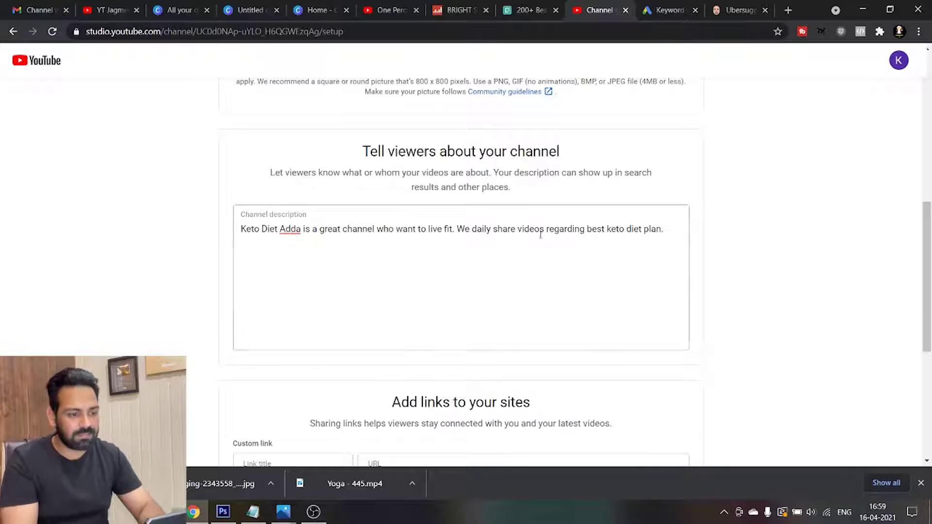
pyautogui.click(672, 232)
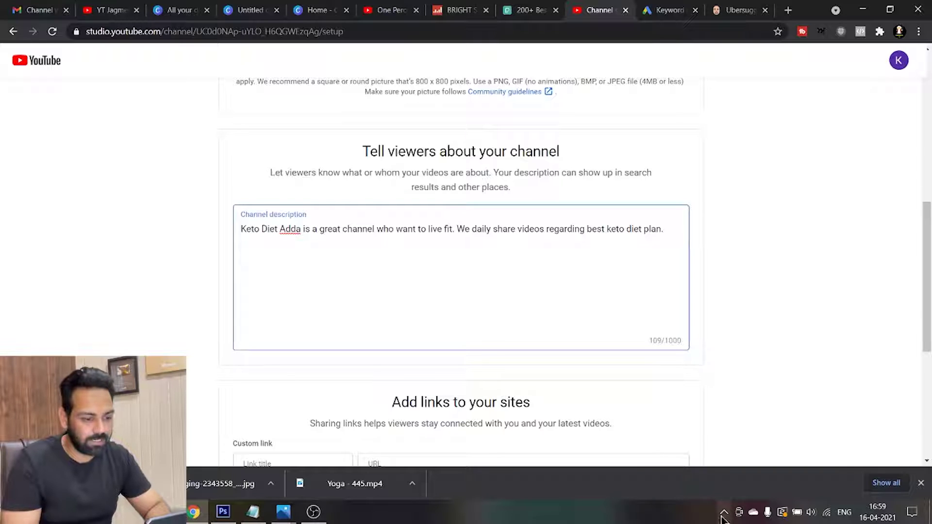
pyautogui.moveTo(927, 290); pyautogui.dragTo(929, 318)
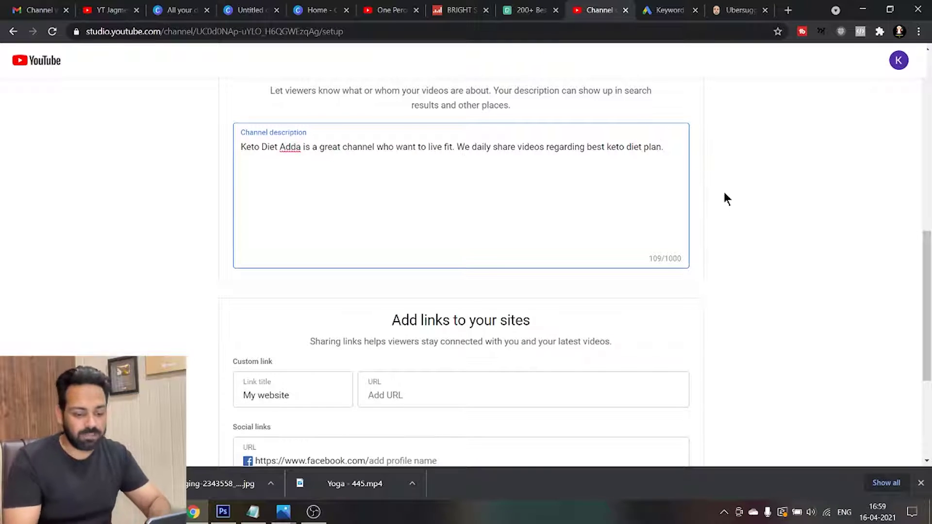
pyautogui.press('Return')
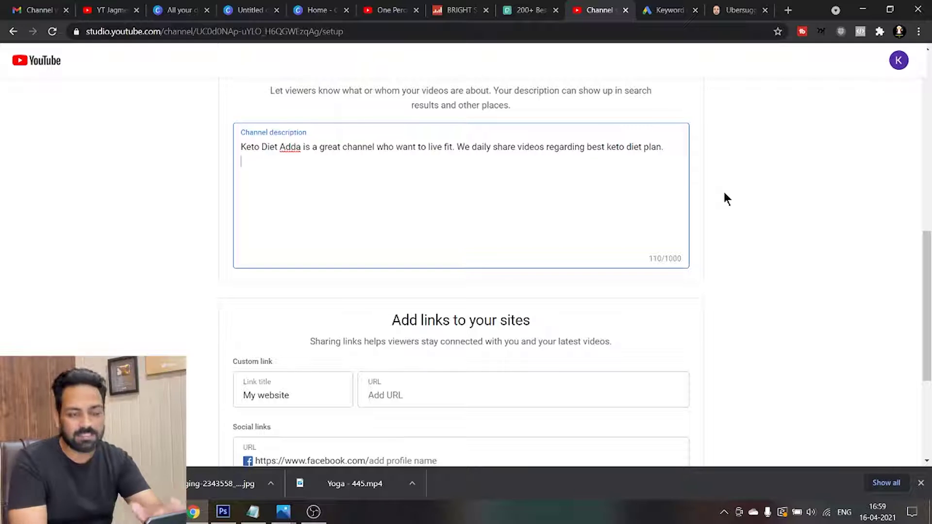
pyautogui.write('j')
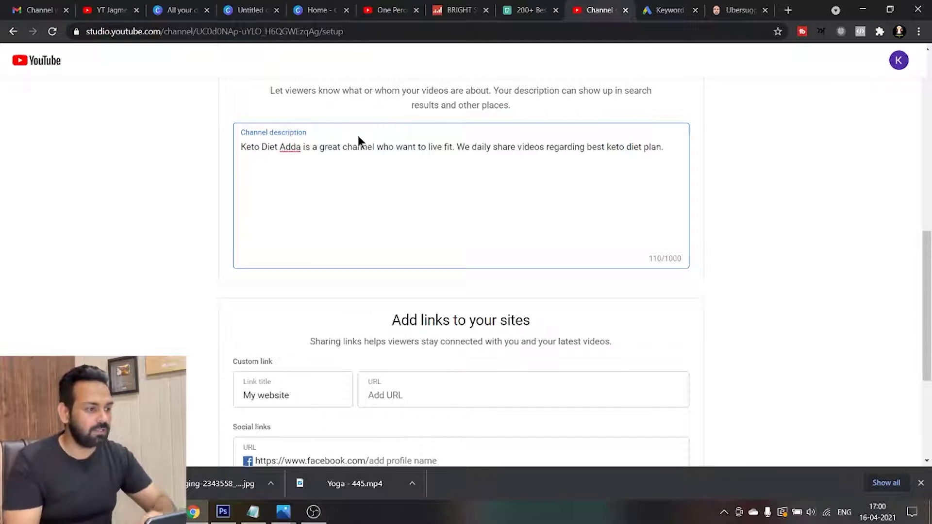
pyautogui.click(116, 11)
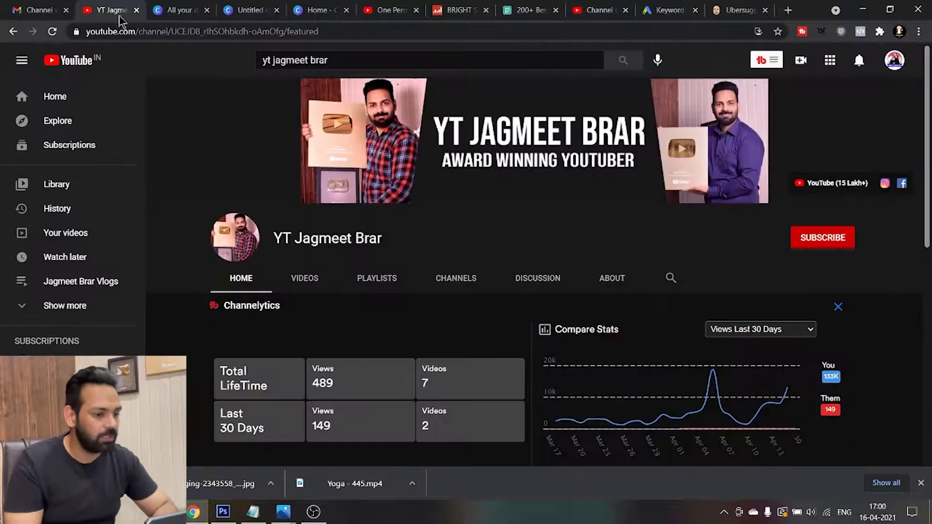
# Read the reference channel's About description and links, then return to the Keto Diet Adda setup
pyautogui.click(604, 282)
pyautogui.moveTo(930, 184); pyautogui.dragTo(930, 267)
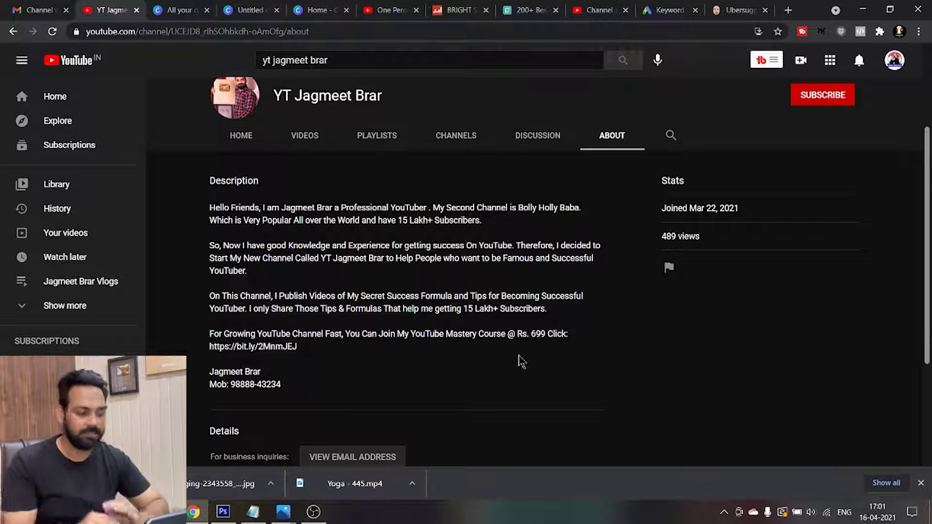
pyautogui.scroll(-3, 927, 368)
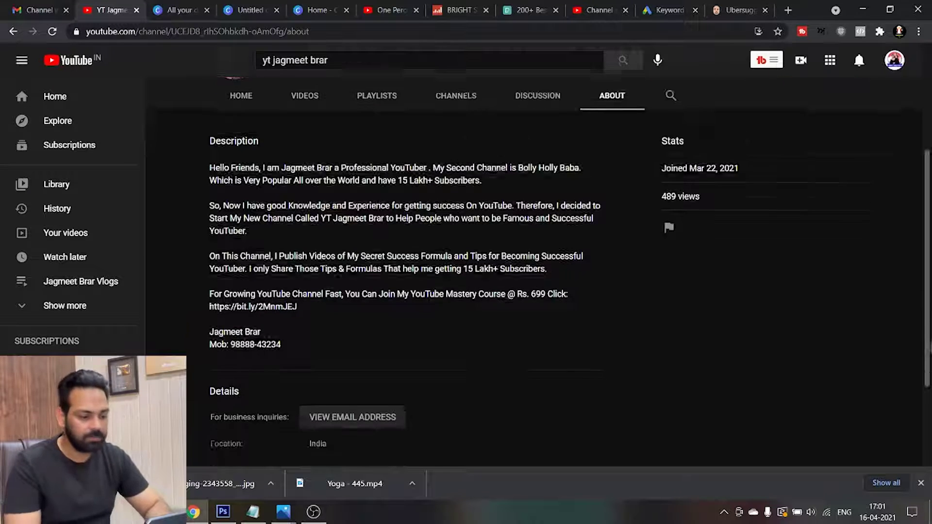
pyautogui.scroll(-1, 929, 403)
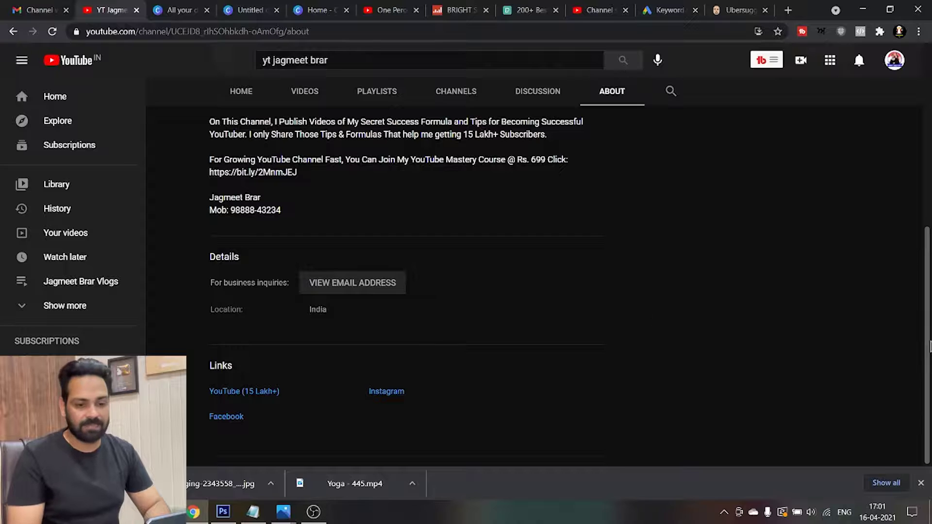
pyautogui.moveTo(928, 337); pyautogui.dragTo(929, 158)
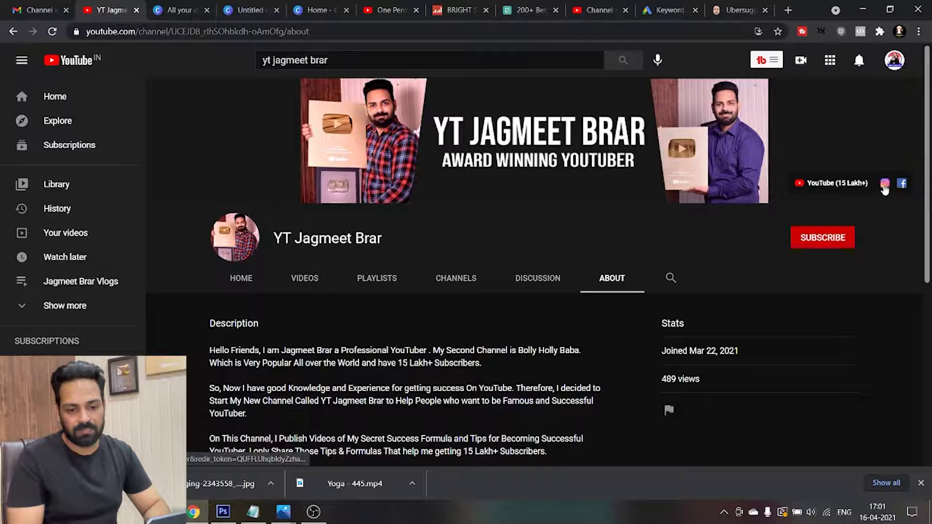
pyautogui.click(589, 18)
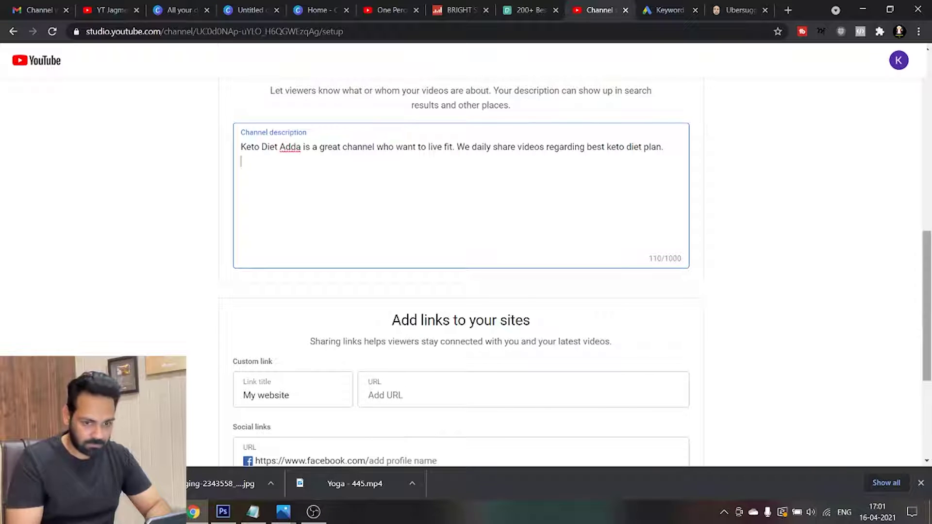
# Enter the creator's personal website address as the custom 'My website' link
pyautogui.moveTo(927, 298); pyautogui.dragTo(924, 351)
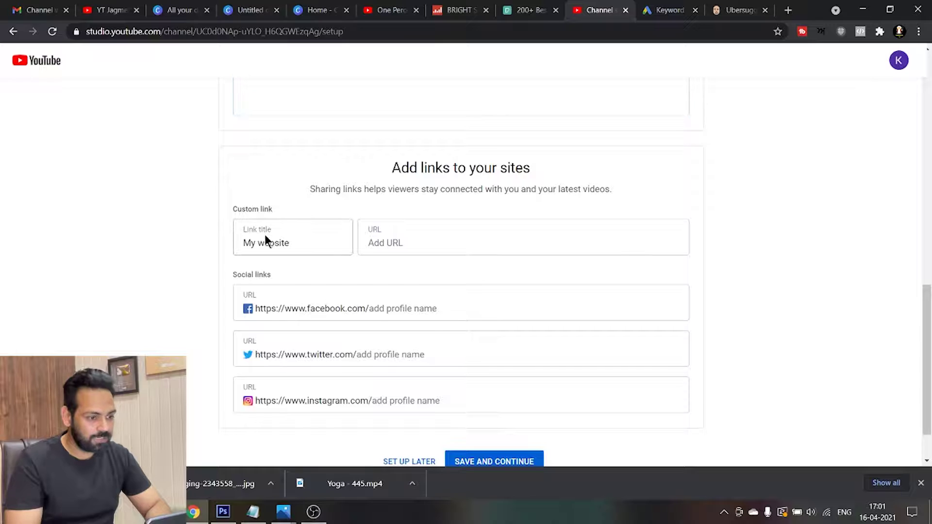
pyautogui.click(275, 244)
pyautogui.click(364, 243)
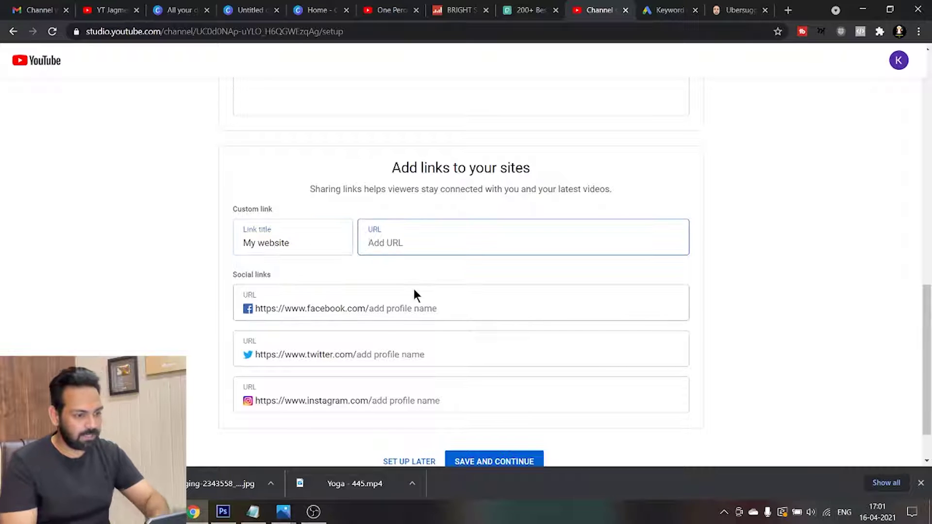
pyautogui.write('Jagmeet')
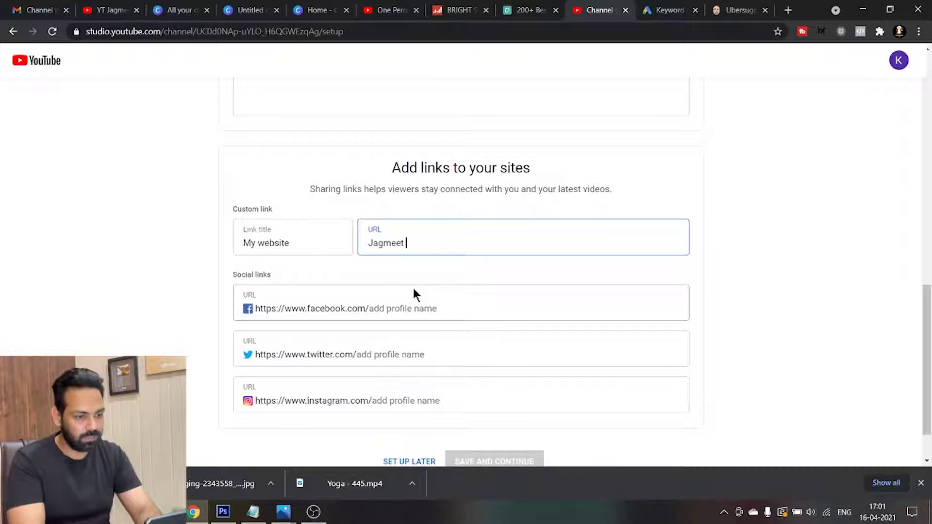
pyautogui.press('BackSpace')
pyautogui.write('brar.com')
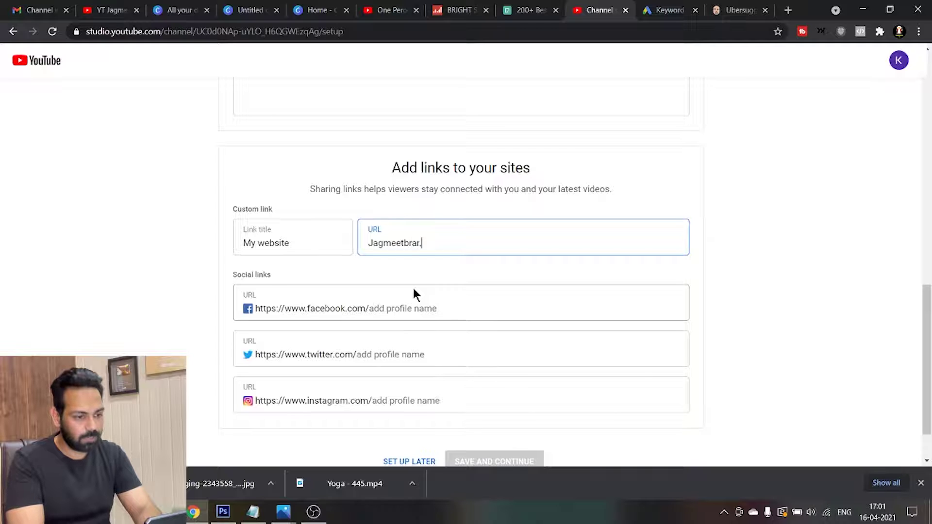
# Add the Facebook, Twitter and Instagram profile links using the creator's social handle
pyautogui.click(386, 307)
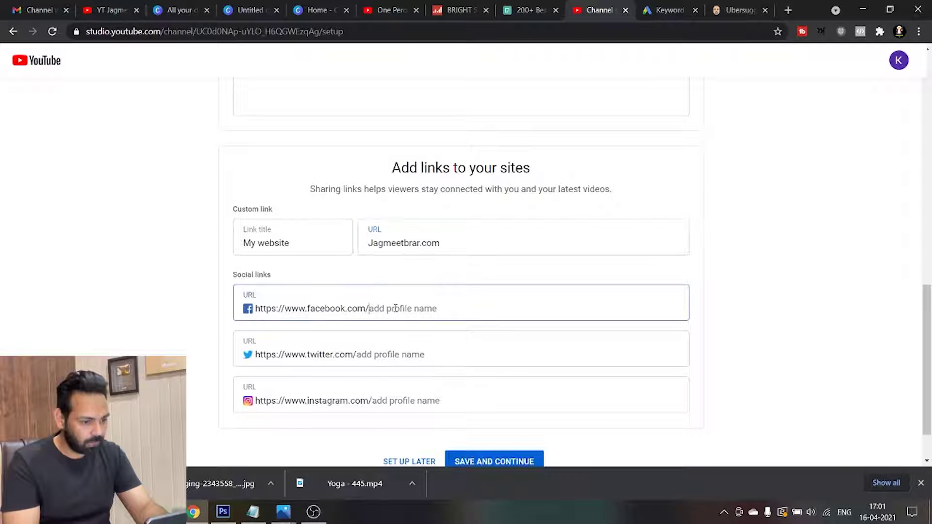
pyautogui.write('y')
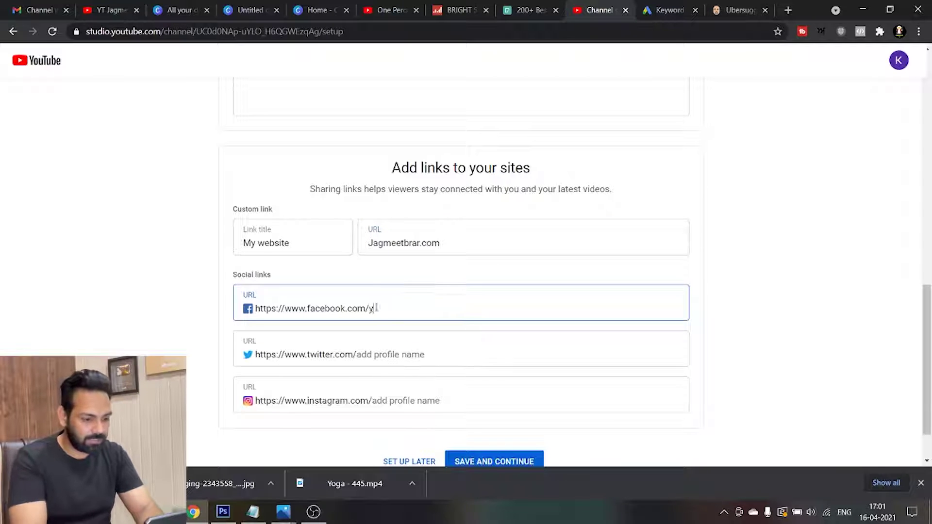
pyautogui.write('tjagmeetbrar')
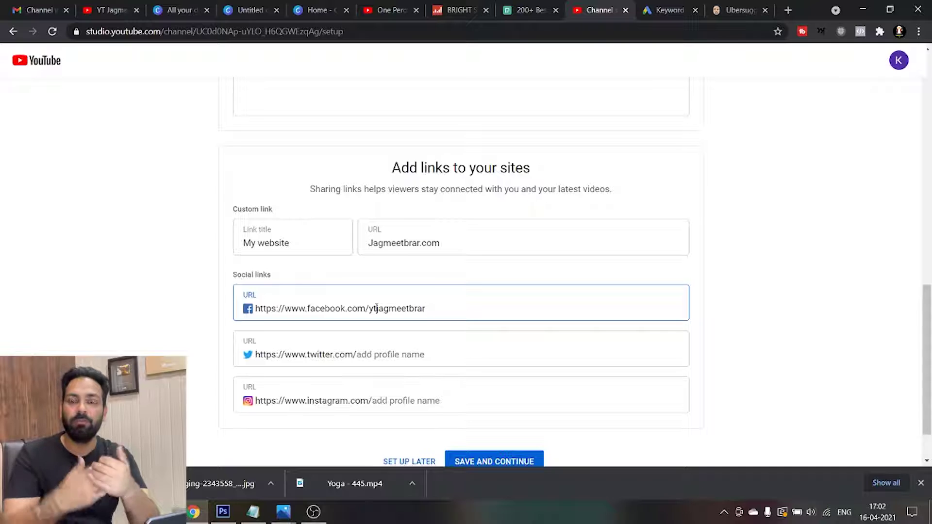
pyautogui.click(364, 355)
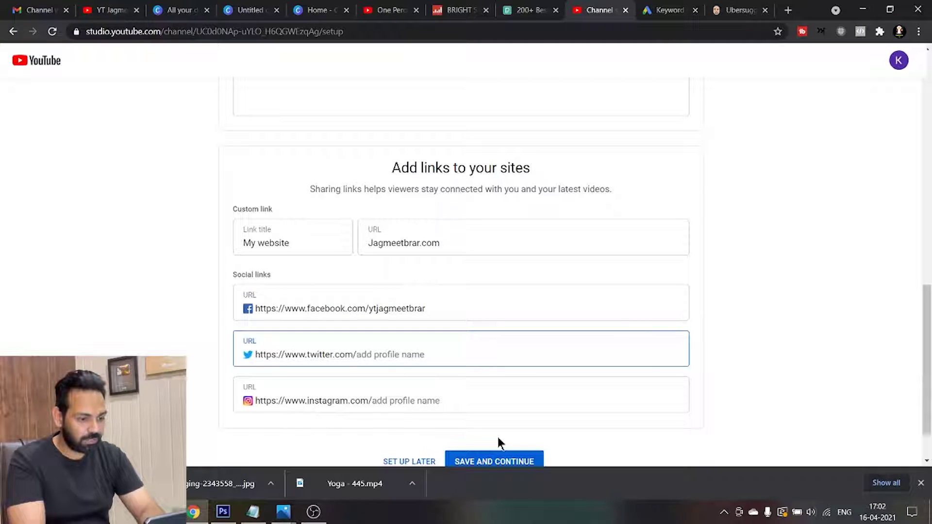
pyautogui.write('ytjagmeetbrar')
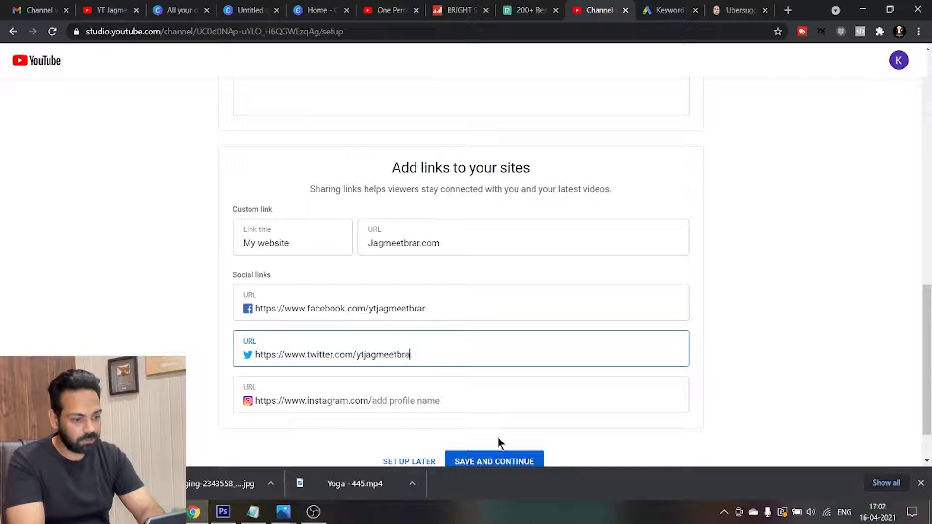
pyautogui.click(383, 401)
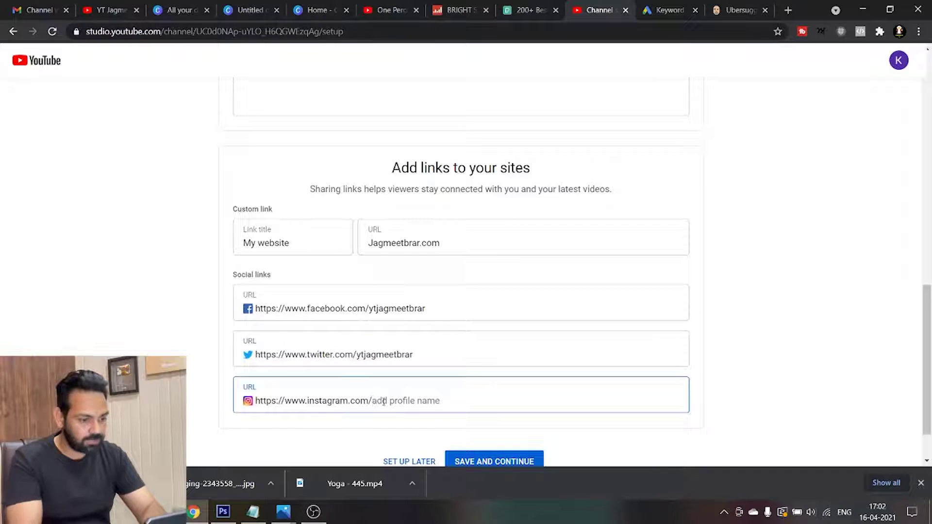
pyautogui.write('ytj')
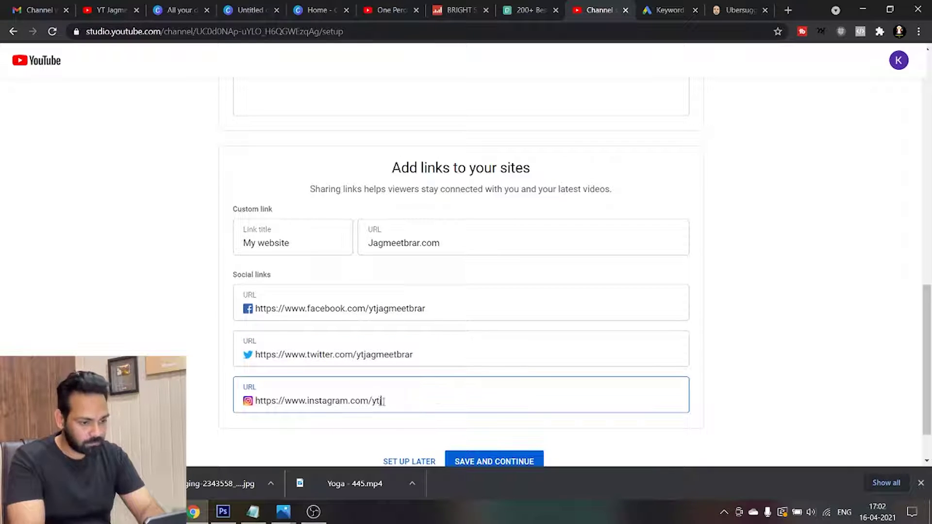
pyautogui.write('agmeetbrar')
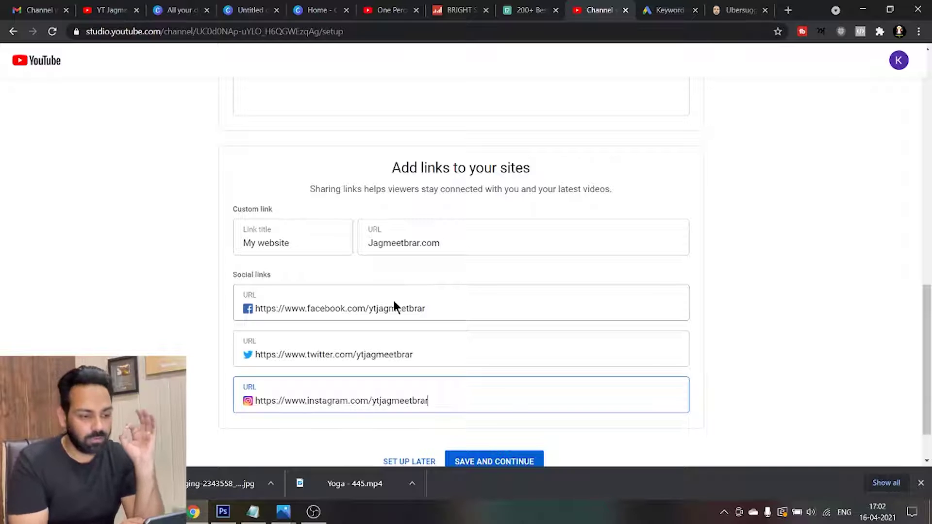
pyautogui.scroll(-2, 928, 343)
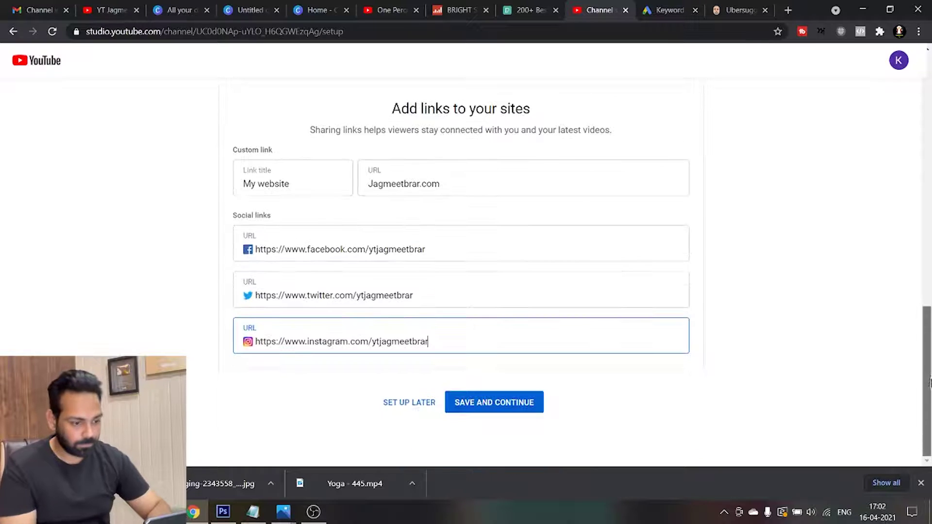
# Save the channel setup and view the About tab's description and links
pyautogui.click(499, 406)
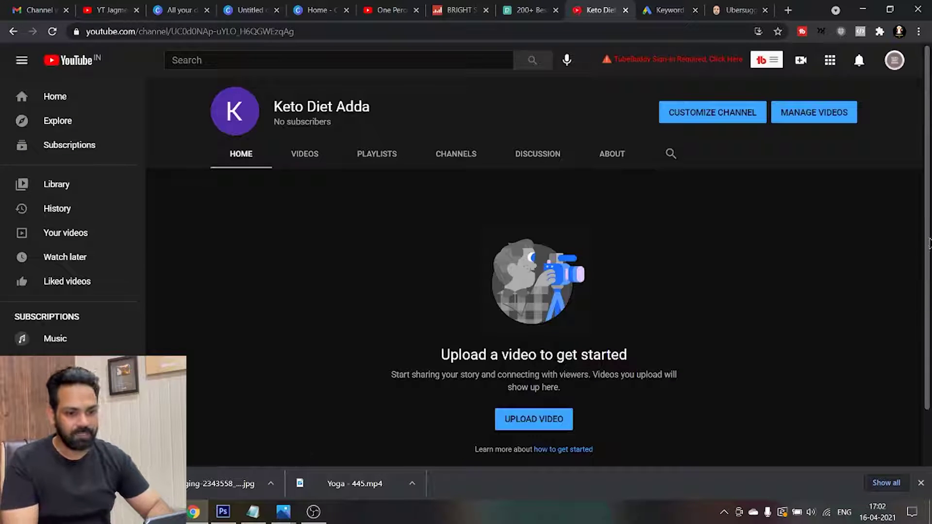
pyautogui.scroll(-1, 929, 245)
pyautogui.scroll(1, 929, 213)
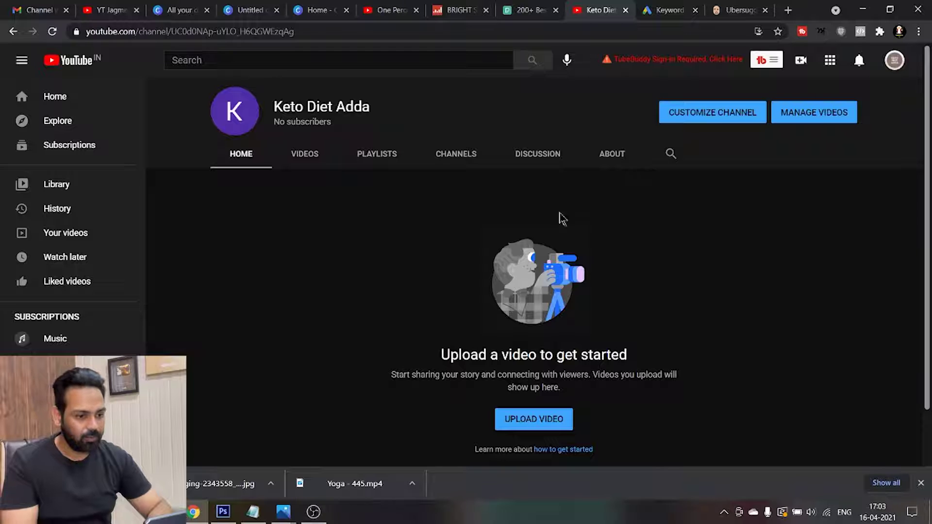
pyautogui.click(614, 156)
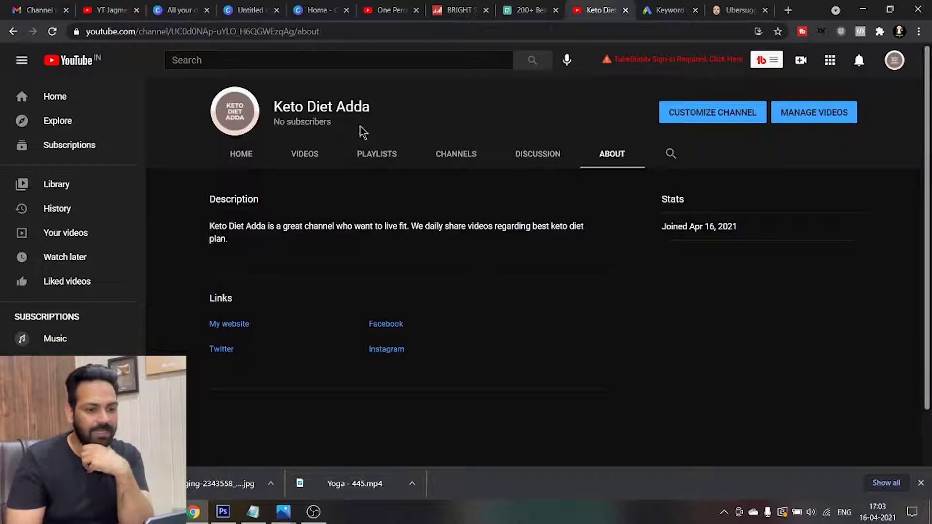
# Go to the channel customization page, dismissing the Studio welcome and video-management tips
pyautogui.click(710, 115)
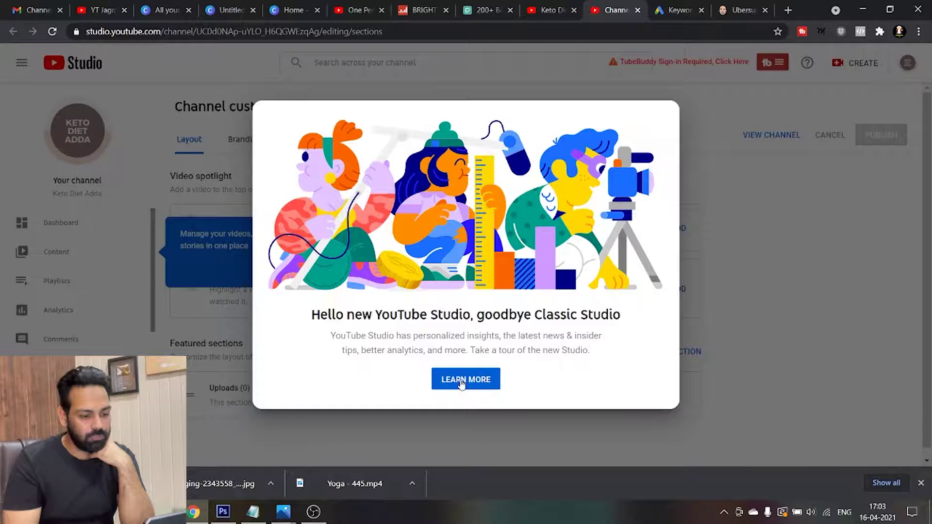
pyautogui.click(615, 451)
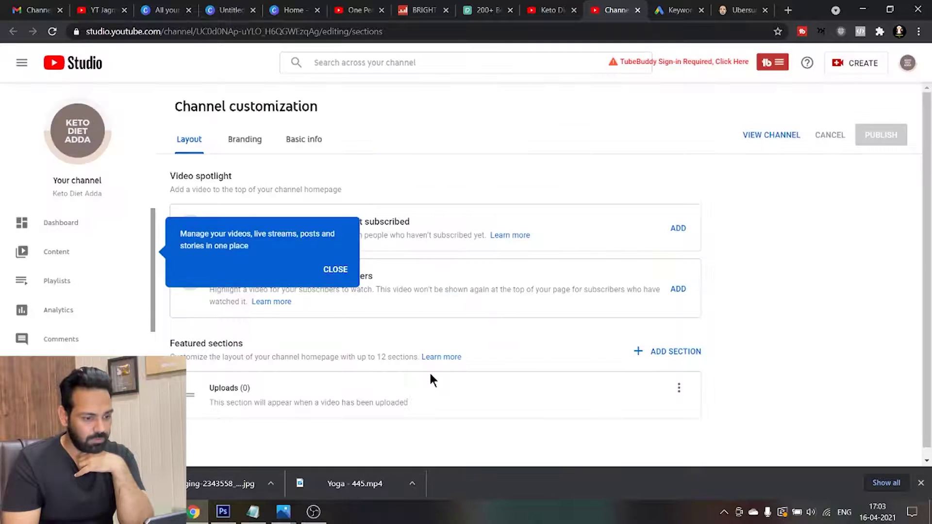
pyautogui.click(333, 268)
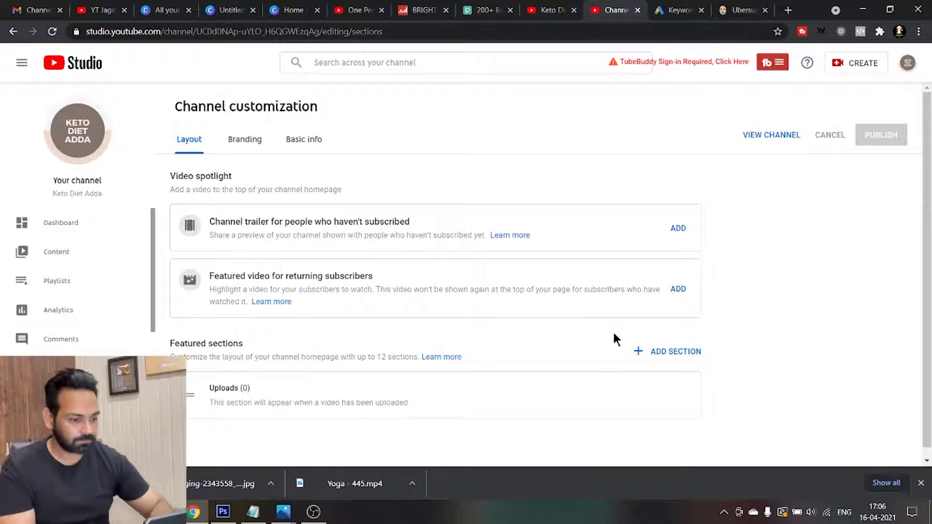
pyautogui.scroll(-1, 927, 335)
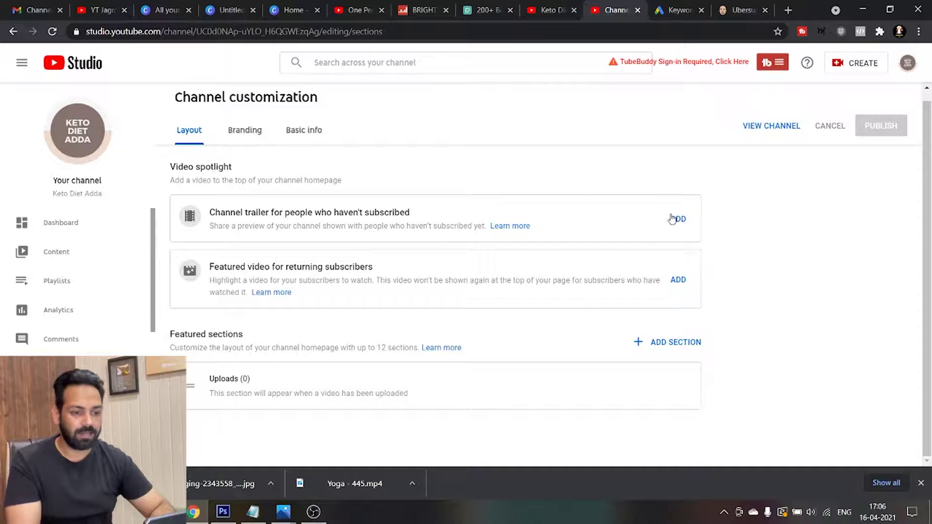
pyautogui.click(674, 219)
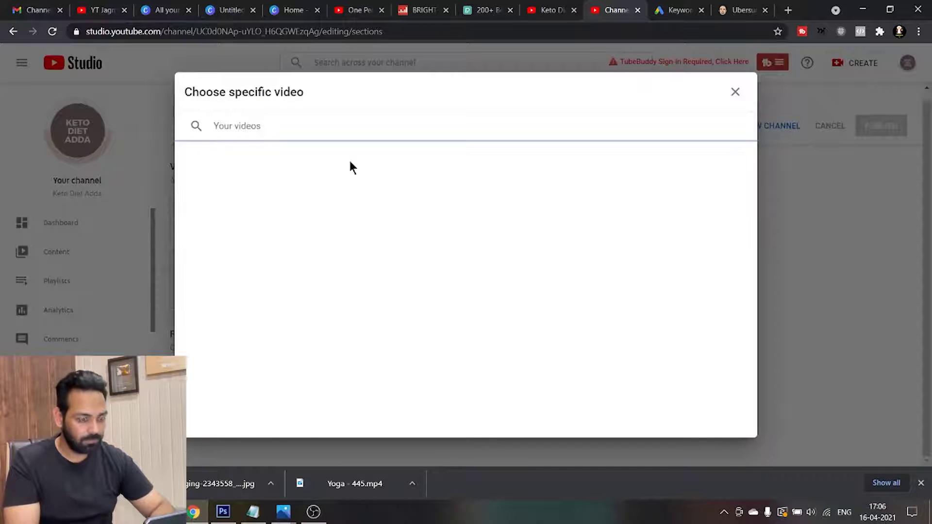
pyautogui.click(248, 128)
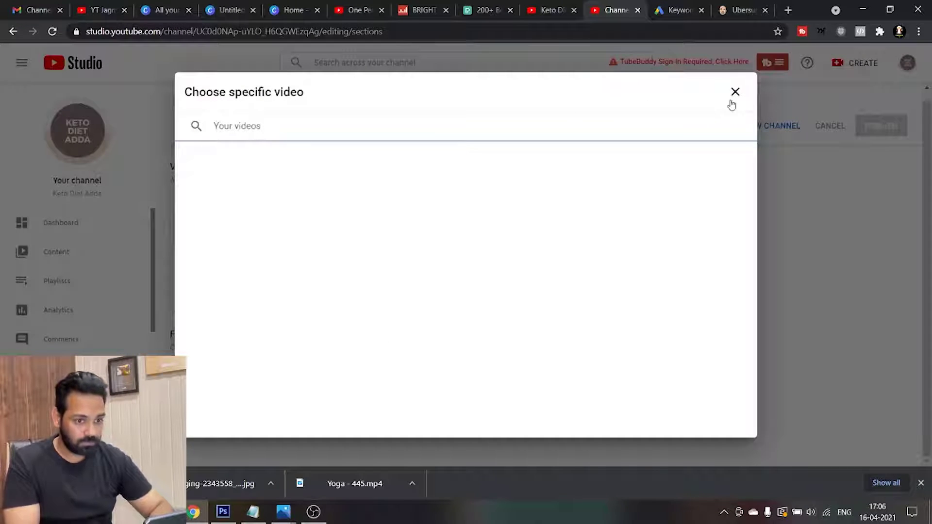
pyautogui.click(735, 91)
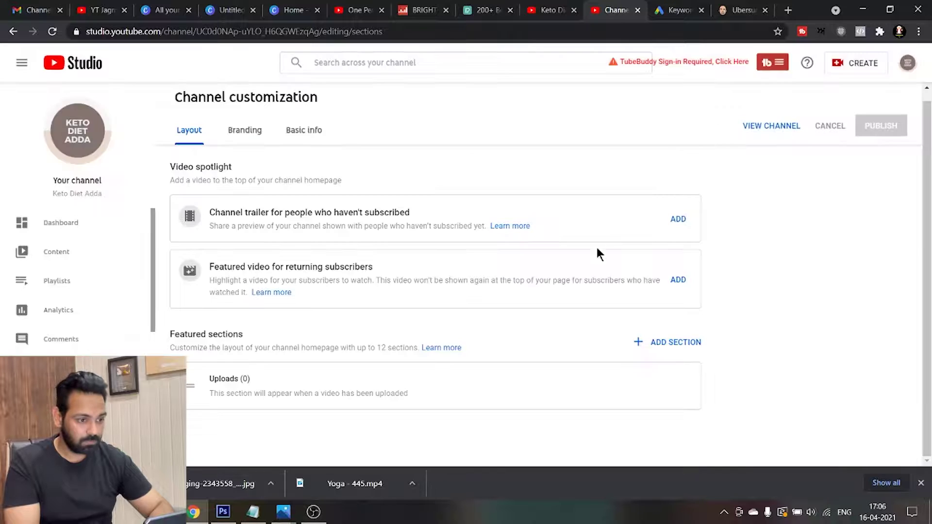
pyautogui.click(677, 220)
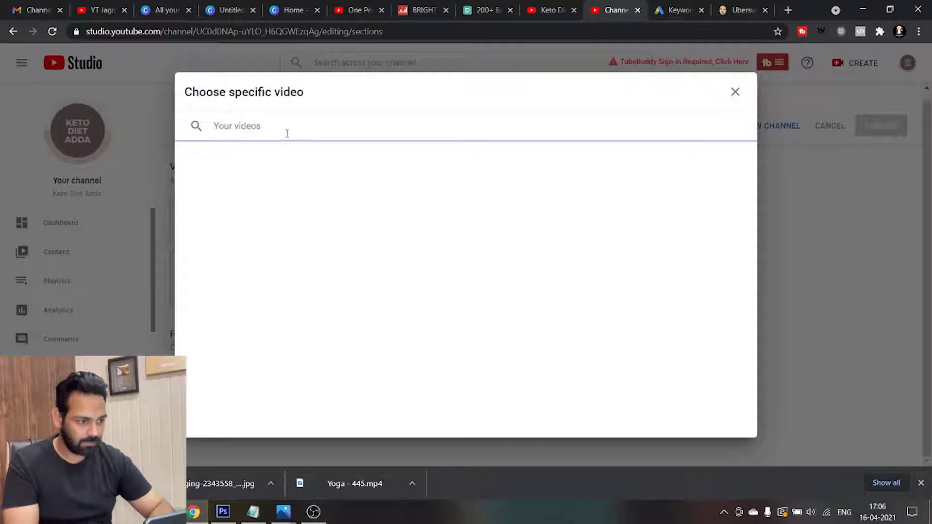
pyautogui.click(735, 93)
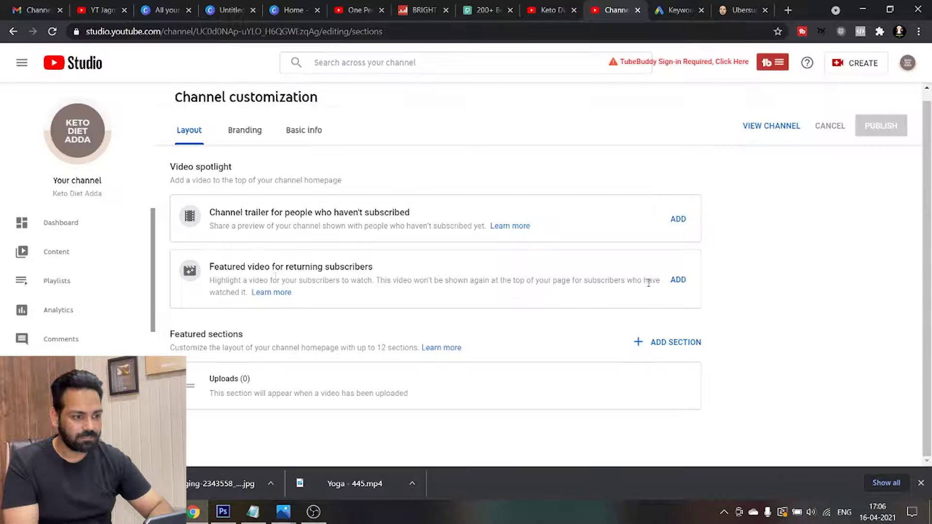
pyautogui.click(679, 281)
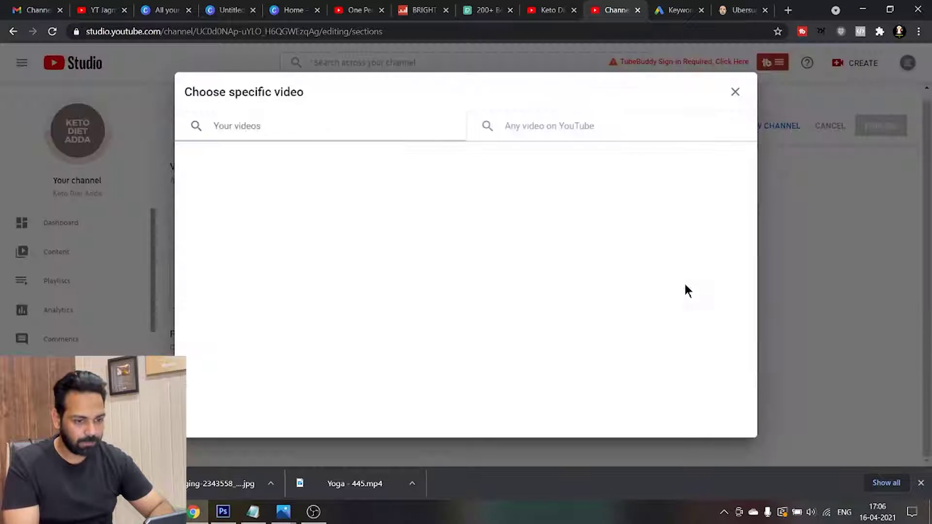
pyautogui.click(735, 92)
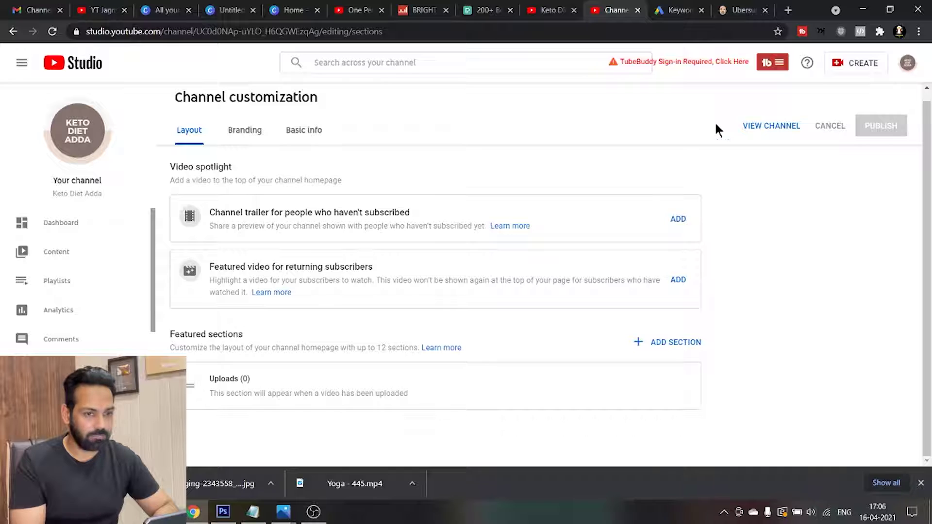
# Start a new video upload from the Create menu and browse for a file
pyautogui.click(841, 73)
pyautogui.click(663, 113)
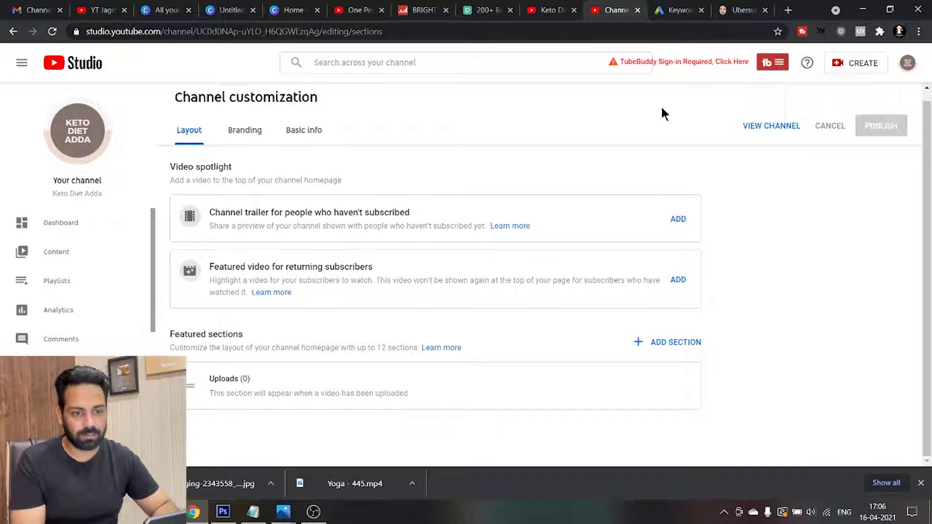
pyautogui.click(866, 68)
pyautogui.click(835, 88)
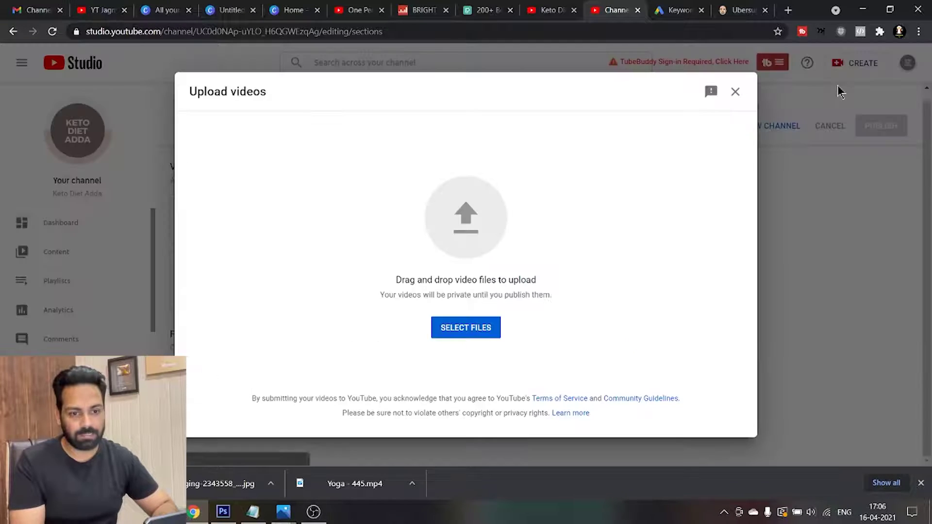
pyautogui.click(467, 333)
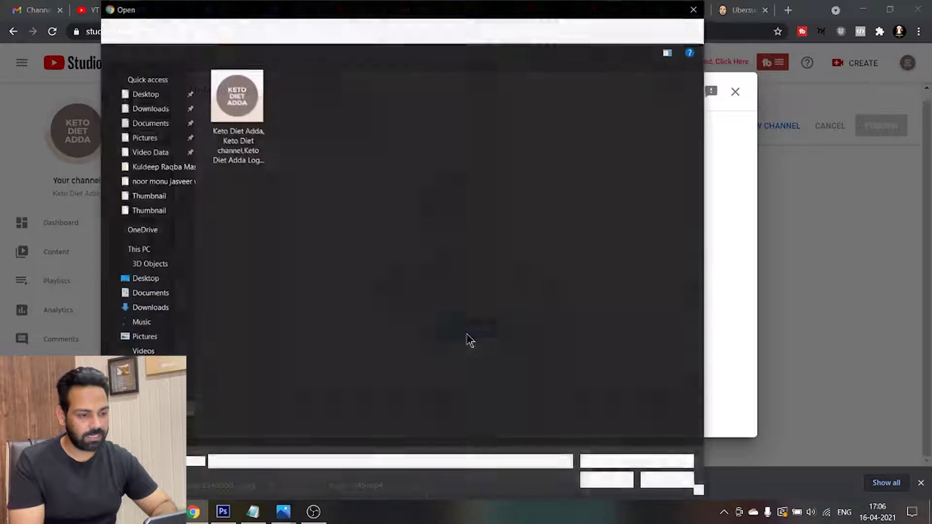
# Select the iPhone 12 pro max review video from the other channel's vlog folder for upload
pyautogui.hotkey('alt', 'Up')
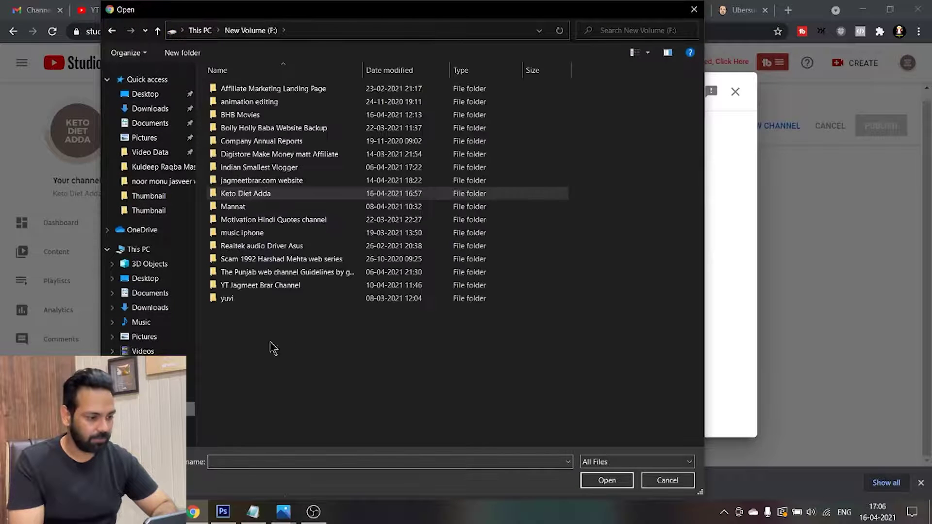
pyautogui.click(241, 286)
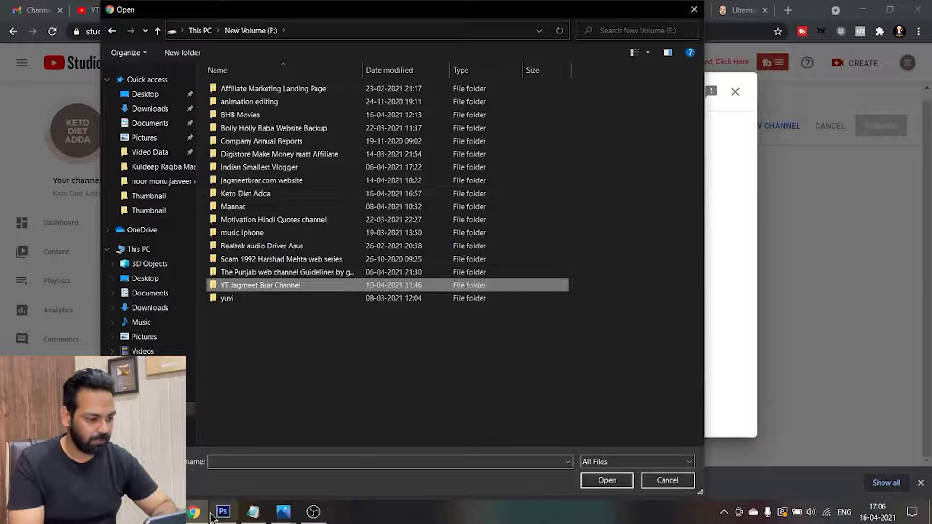
pyautogui.hotkey('alt', 'Tab')
pyautogui.hotkey('alt', 'Tab')
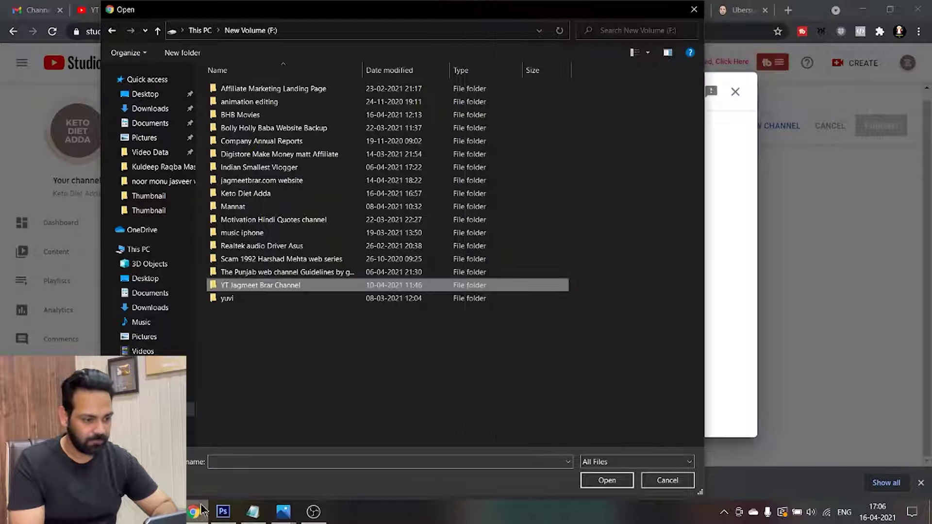
pyautogui.doubleClick(280, 285)
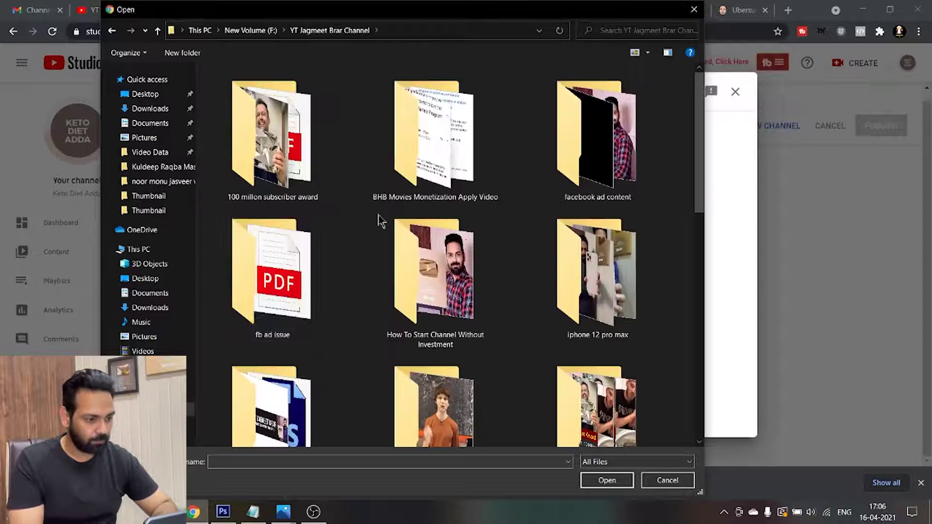
pyautogui.scroll(-2, 696, 206)
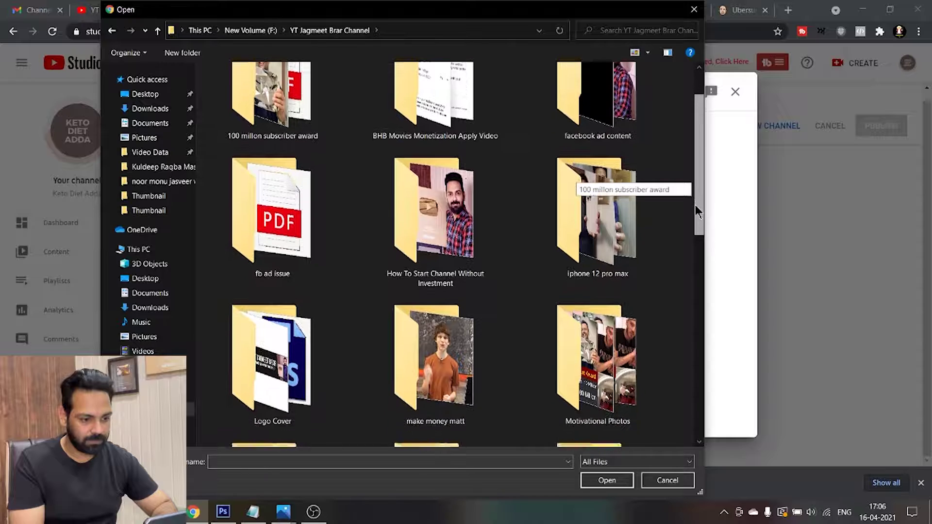
pyautogui.doubleClick(598, 223)
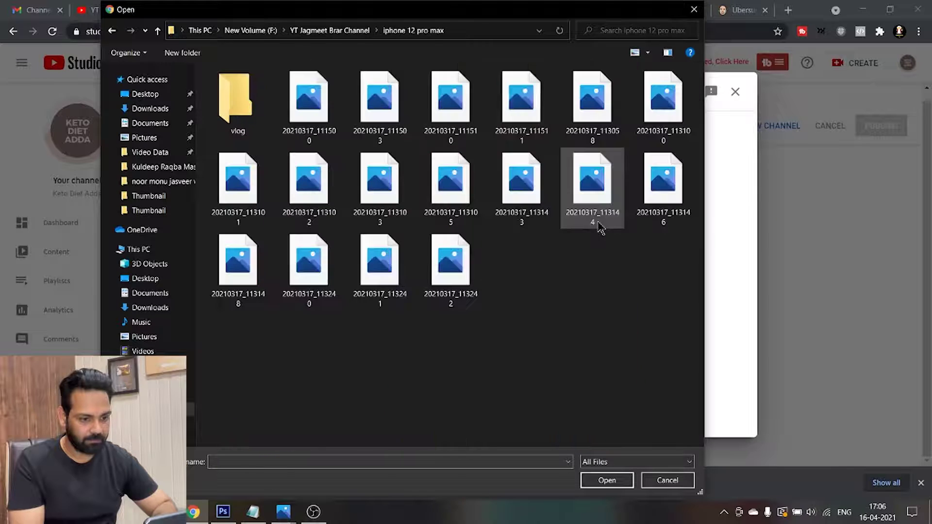
pyautogui.doubleClick(240, 104)
pyautogui.click(248, 109)
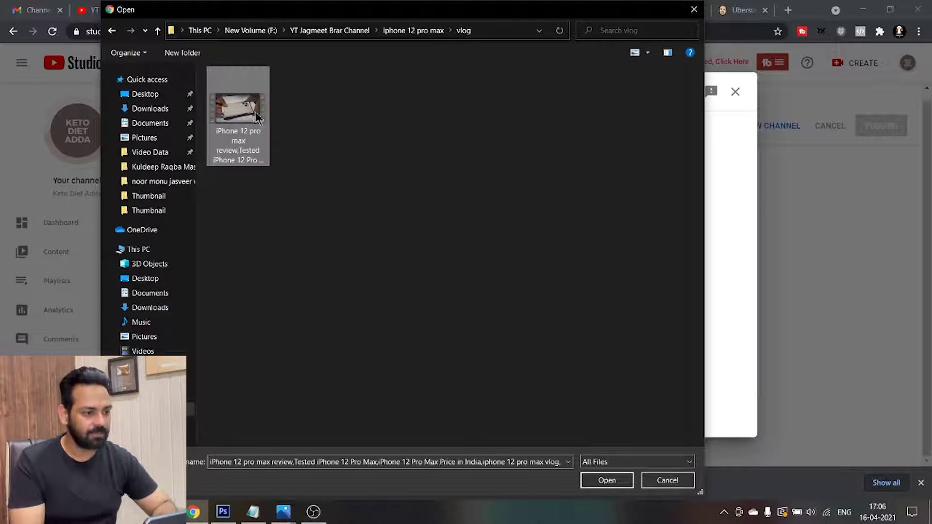
pyautogui.moveTo(249, 119); pyautogui.dragTo(279, 324)
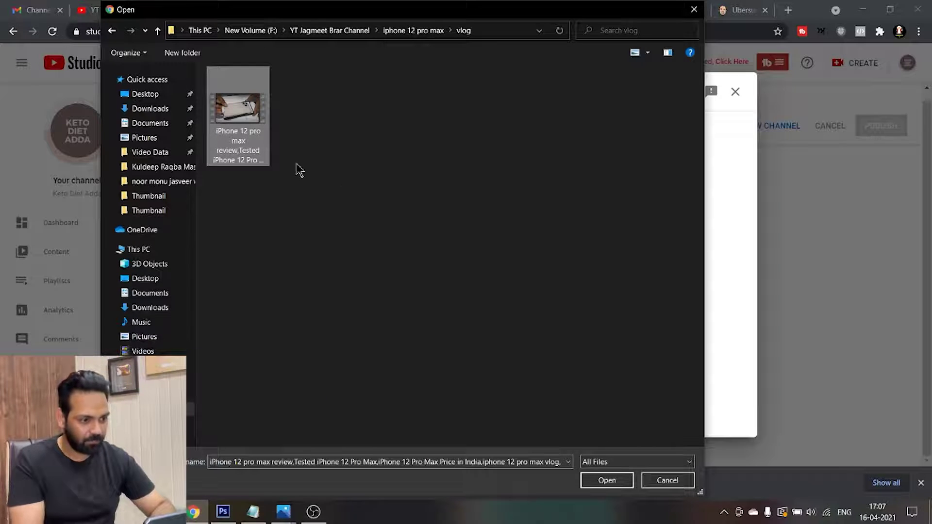
pyautogui.click(607, 481)
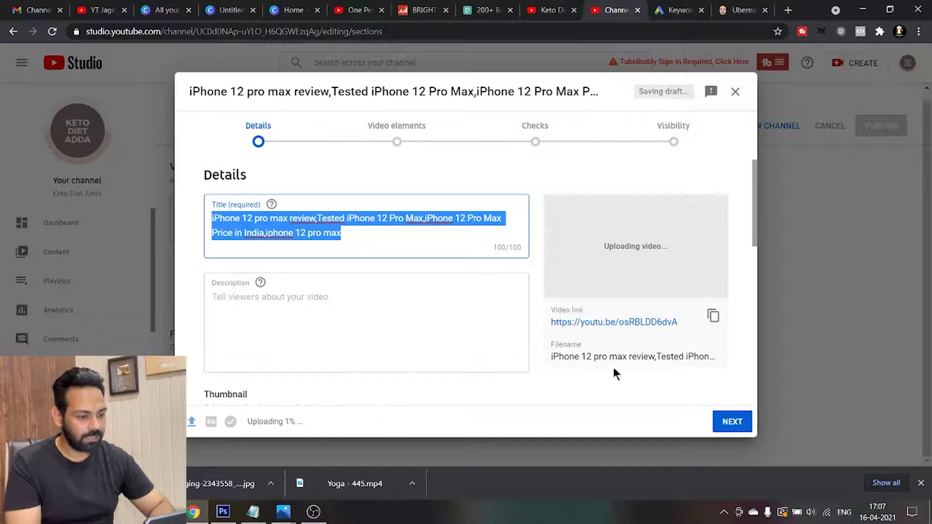
pyautogui.click(546, 10)
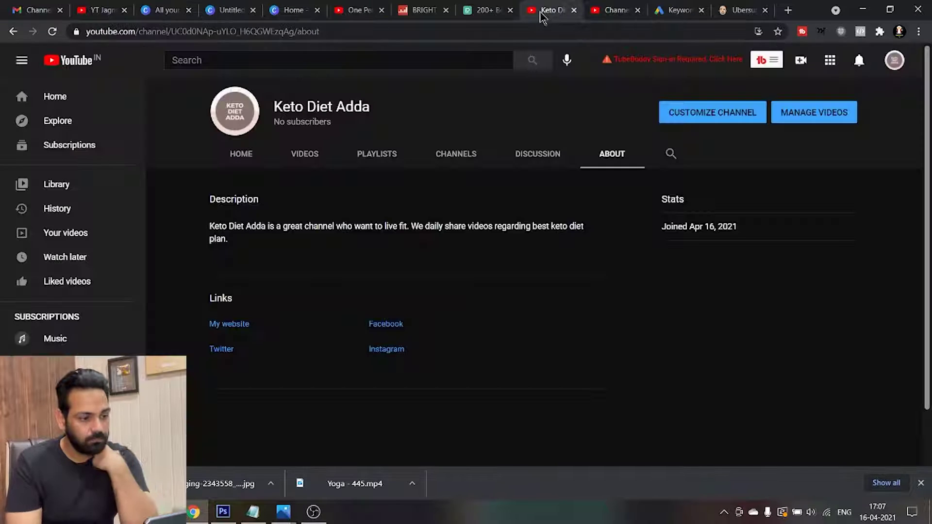
pyautogui.click(726, 110)
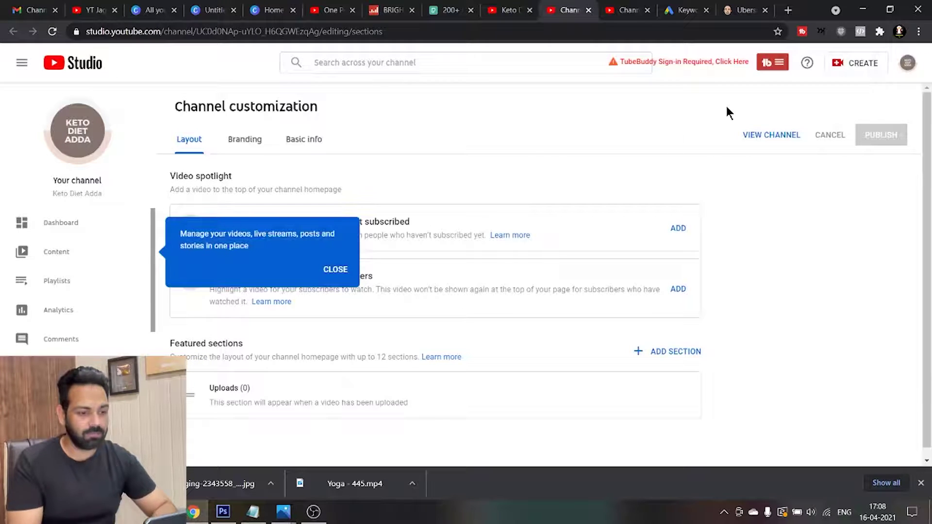
pyautogui.click(328, 272)
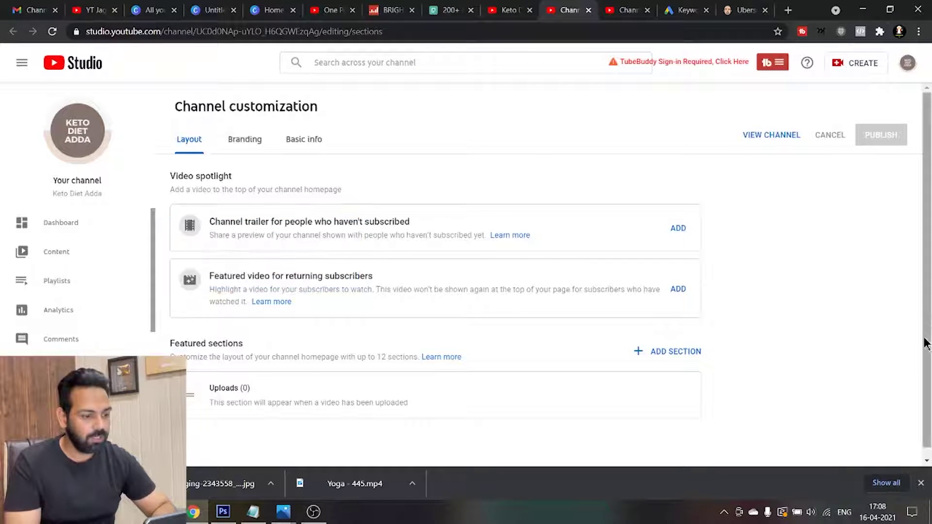
pyautogui.scroll(-1, 927, 316)
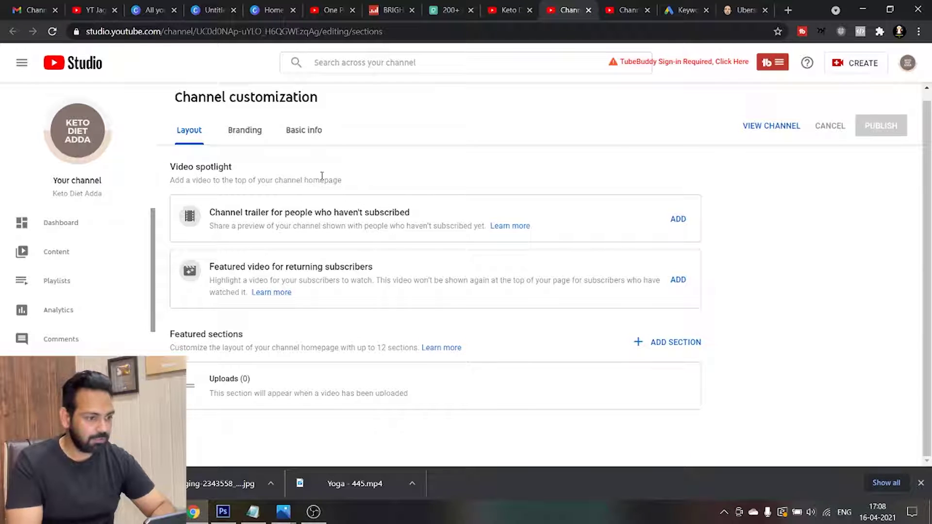
# In Branding, highlight the recommended 2048 x 1152 banner size note
pyautogui.click(241, 135)
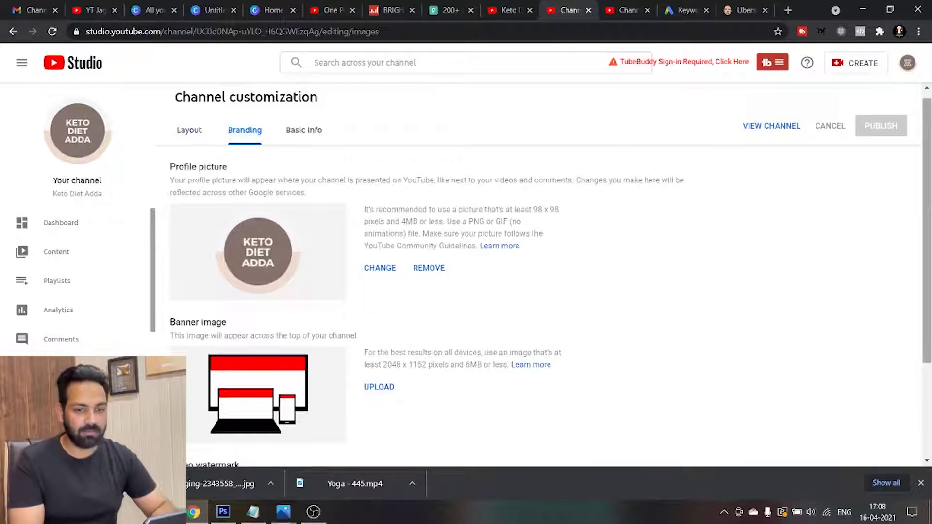
pyautogui.scroll(-2, 927, 291)
pyautogui.scroll(-1, 551, 291)
pyautogui.scroll(2, 258, 201)
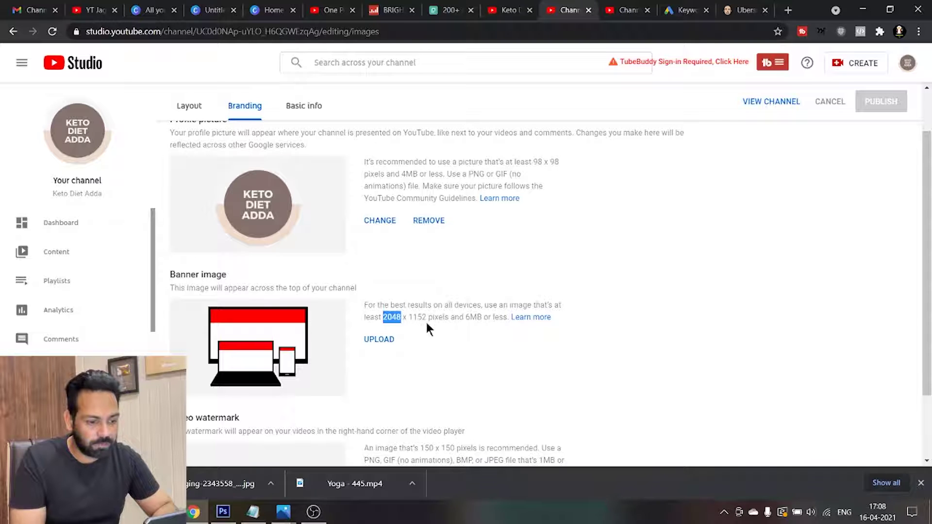
pyautogui.moveTo(410, 319); pyautogui.dragTo(425, 320)
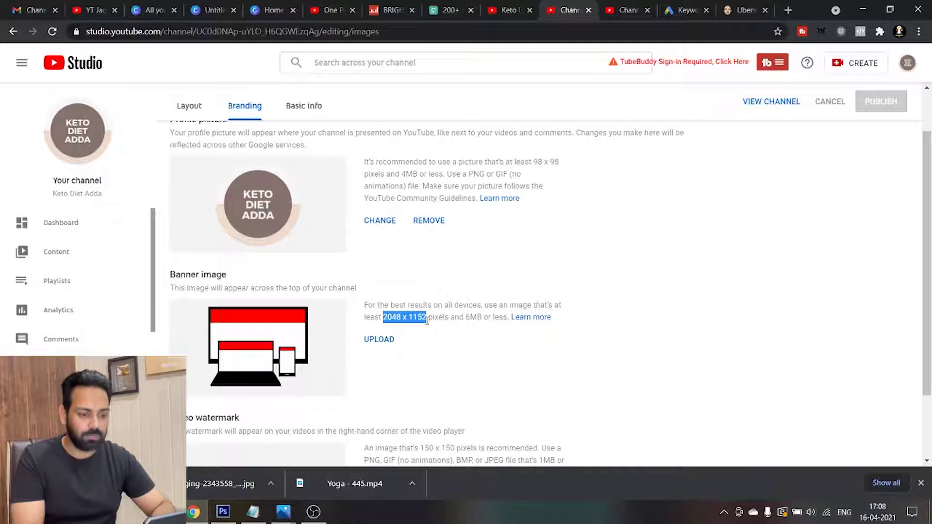
pyautogui.click(747, 368)
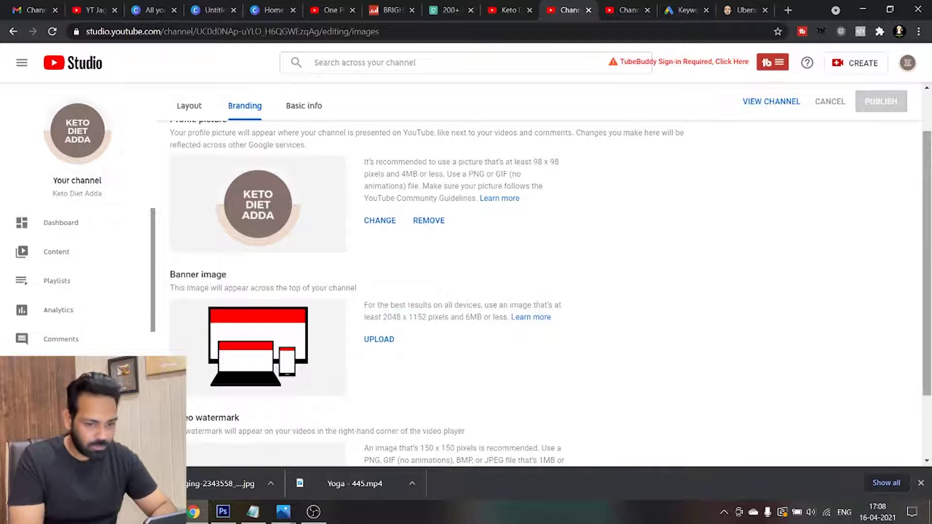
pyautogui.scroll(-1, 926, 298)
pyautogui.scroll(1, 397, 439)
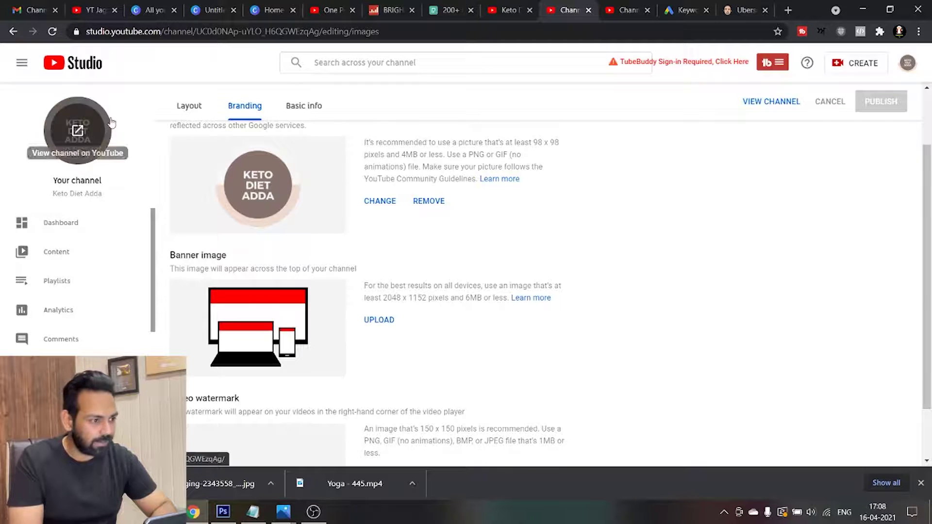
# Switch to the other channel's About page to view its banner for reference
pyautogui.click(96, 10)
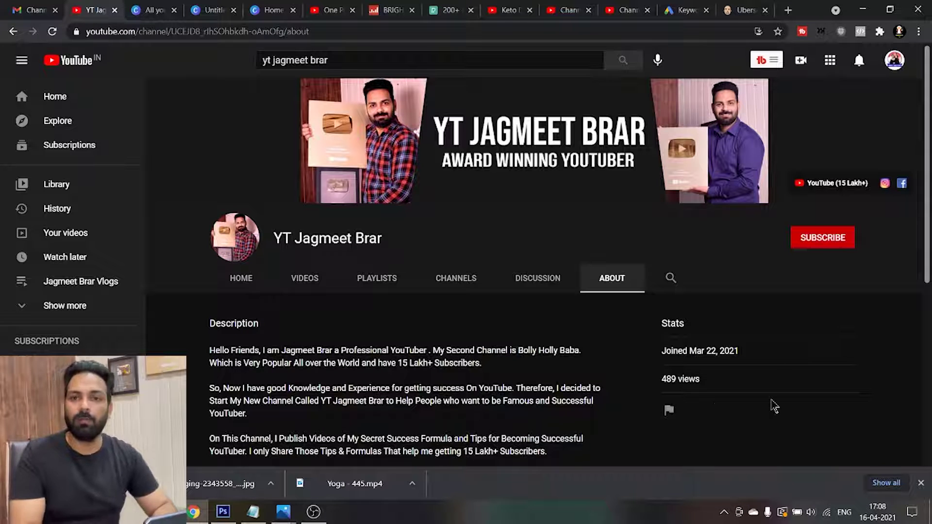
pyautogui.click(223, 512)
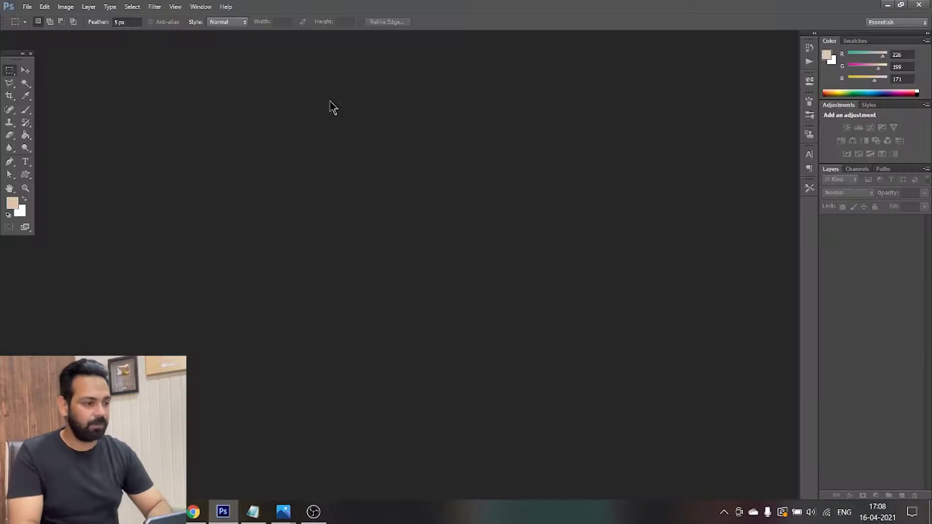
pyautogui.click(887, 4)
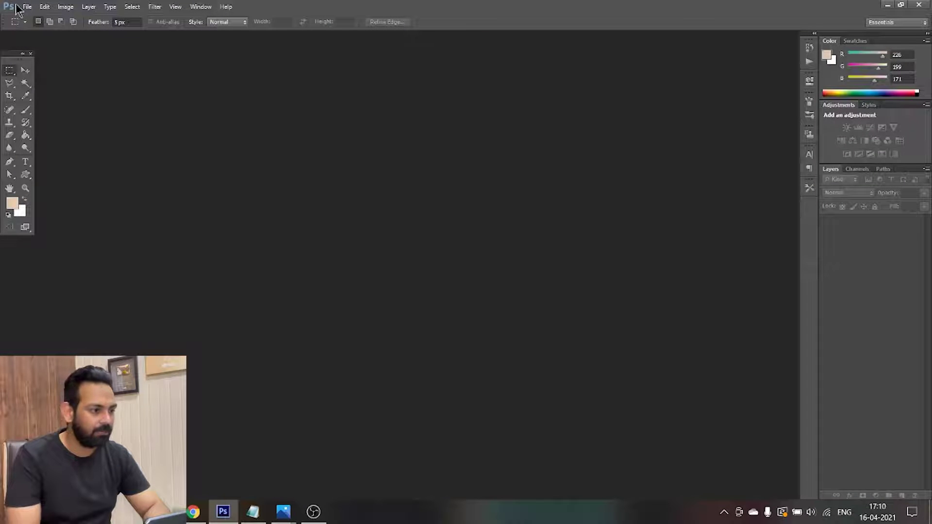
# Make a new Photoshop document: width 2048, height 1152 pixels, resolution 100 pixels/inch
pyautogui.click(31, 7)
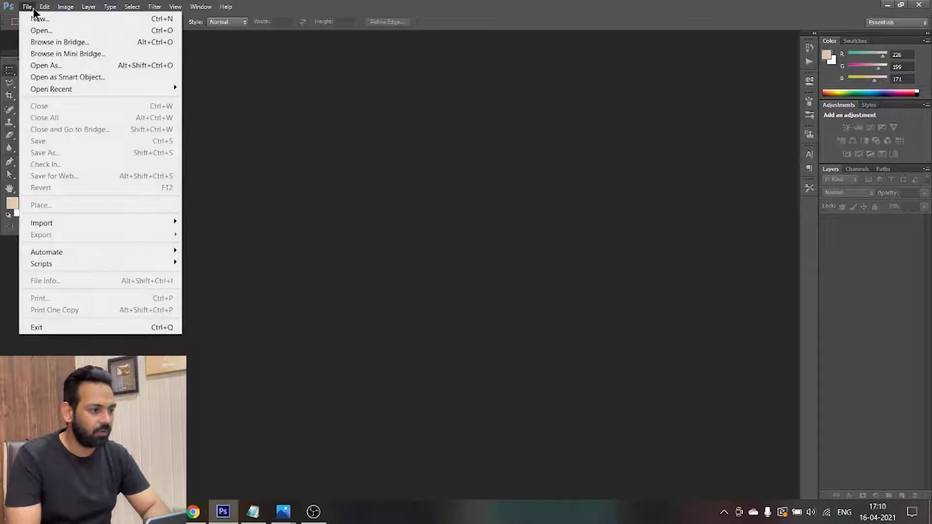
pyautogui.click(38, 19)
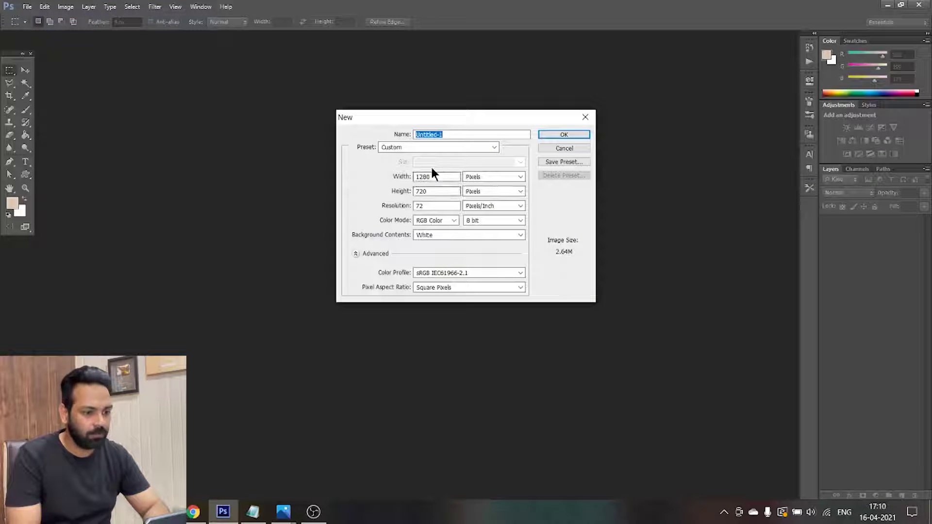
pyautogui.doubleClick(433, 177)
pyautogui.write('2')
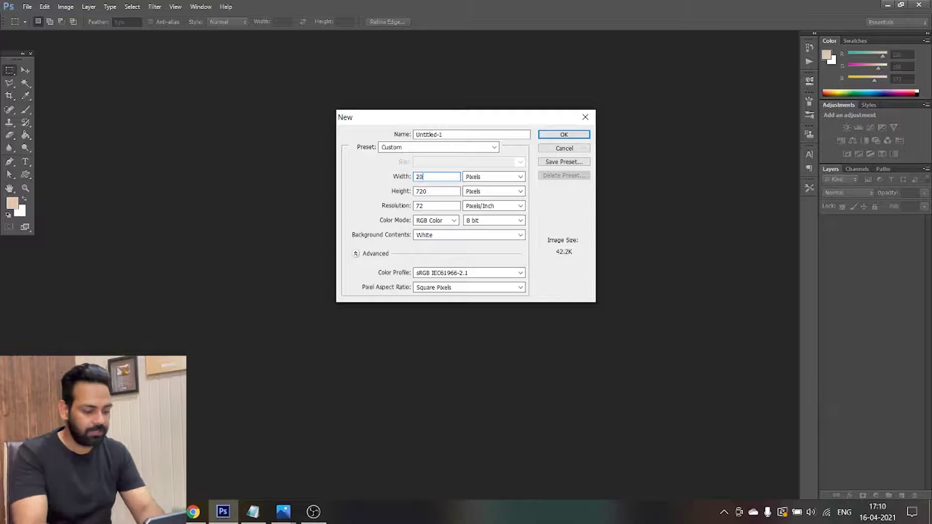
pyautogui.doubleClick(427, 189)
pyautogui.write('115')
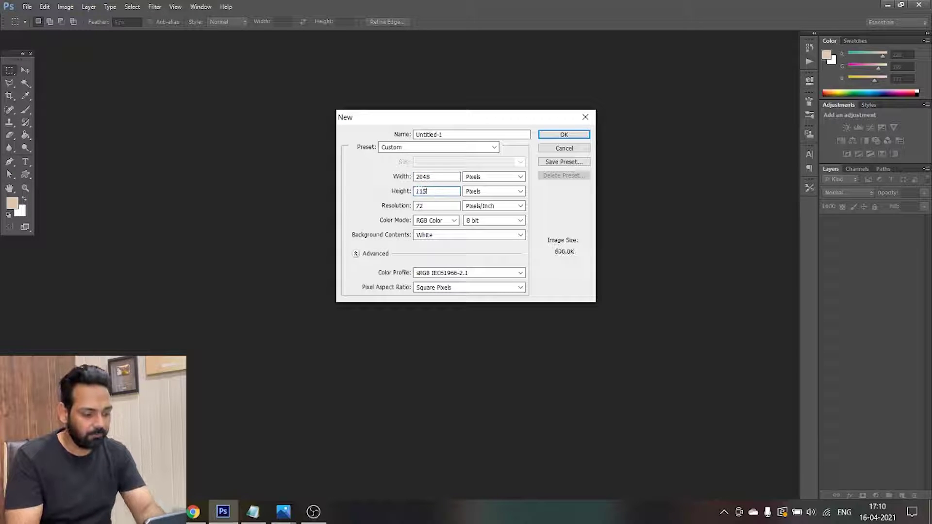
pyautogui.write('2')
pyautogui.doubleClick(432, 206)
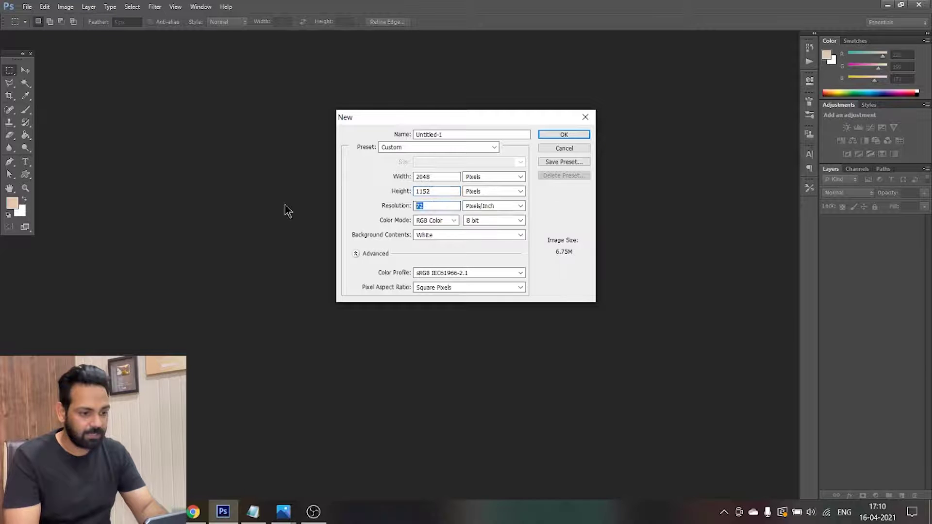
pyautogui.write('100')
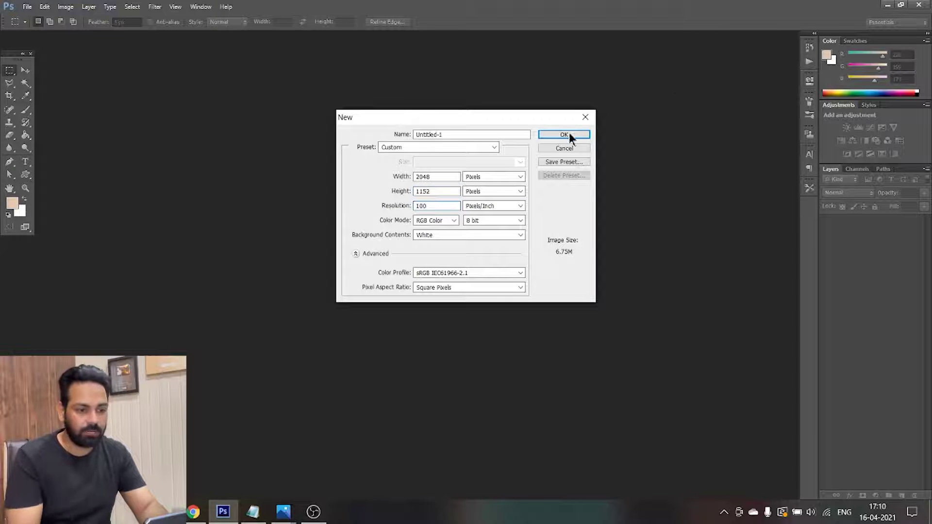
pyautogui.click(566, 137)
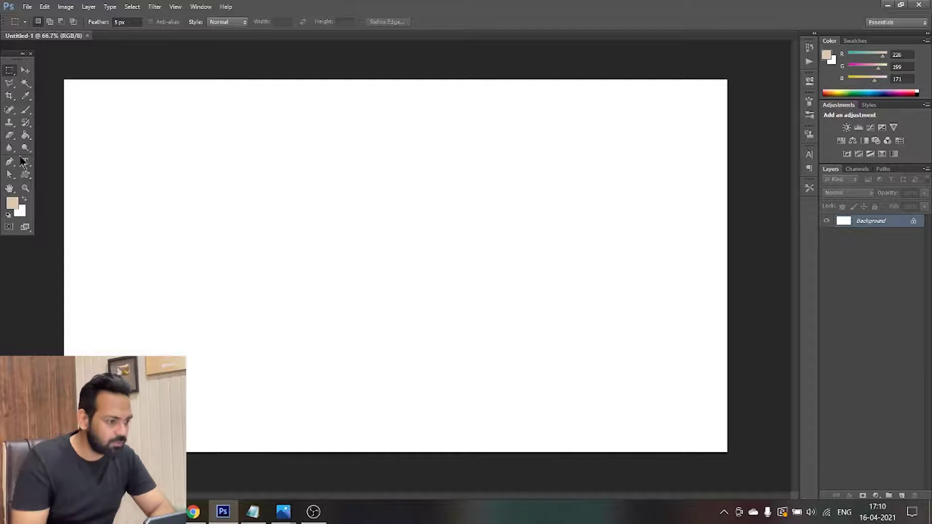
# Drag the other channel's banner image from New Volume (F:) into Photoshop to open it
pyautogui.click(187, 520)
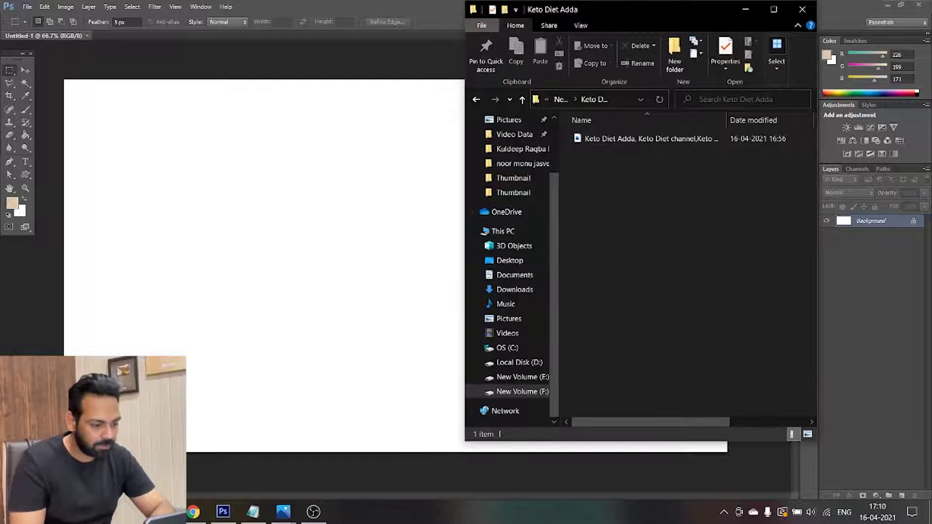
pyautogui.click(187, 520)
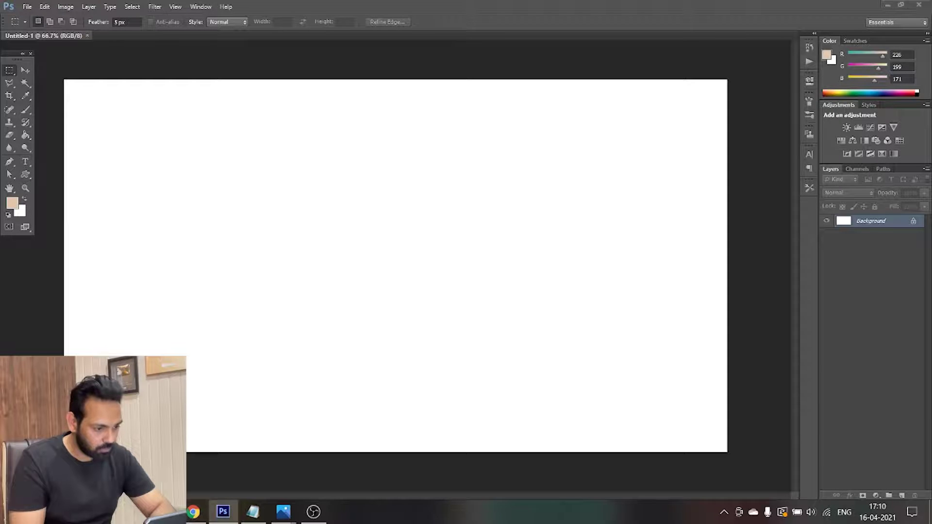
pyautogui.click(187, 521)
pyautogui.click(480, 392)
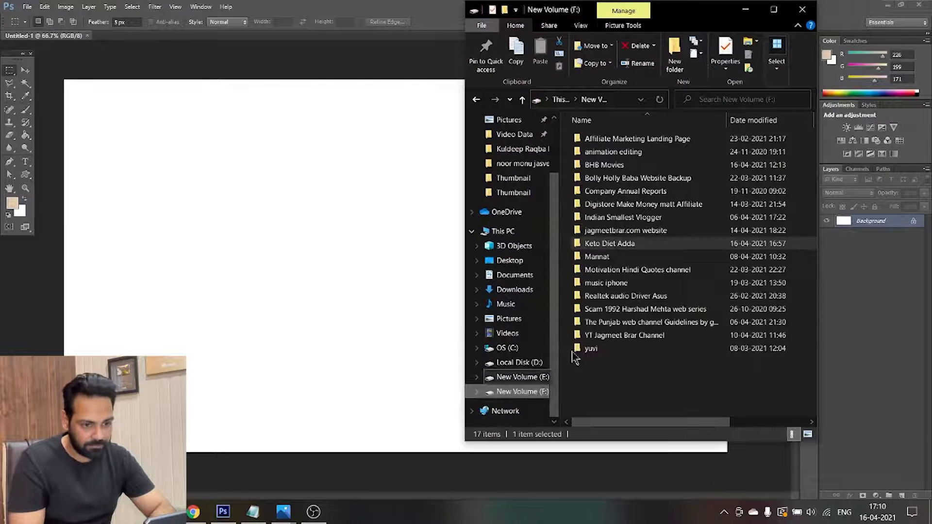
pyautogui.doubleClick(612, 335)
pyautogui.click(774, 10)
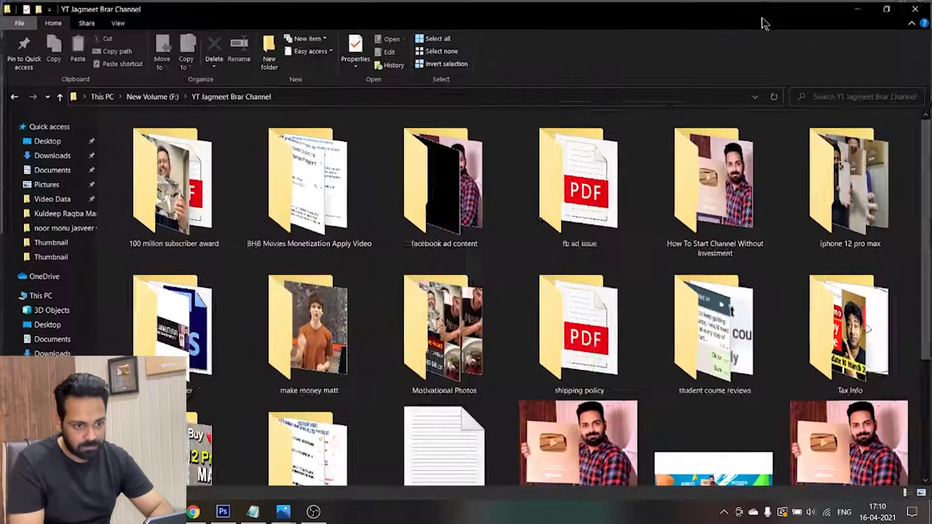
pyautogui.scroll(-5, 515, 292)
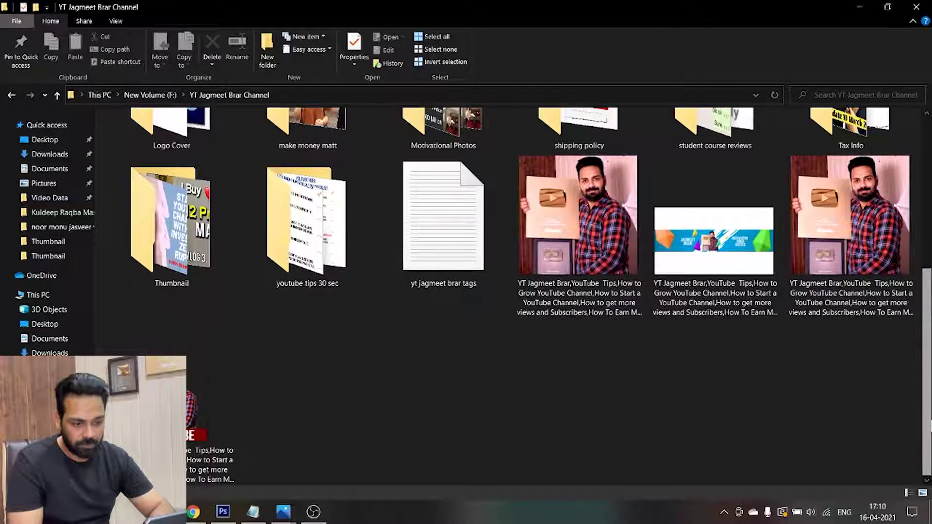
pyautogui.moveTo(730, 243); pyautogui.dragTo(481, 25)
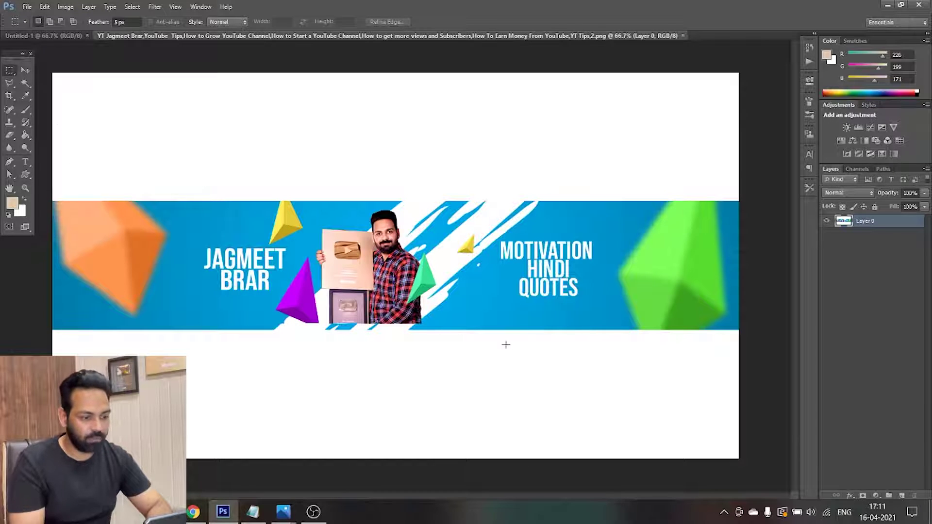
pyautogui.click(193, 511)
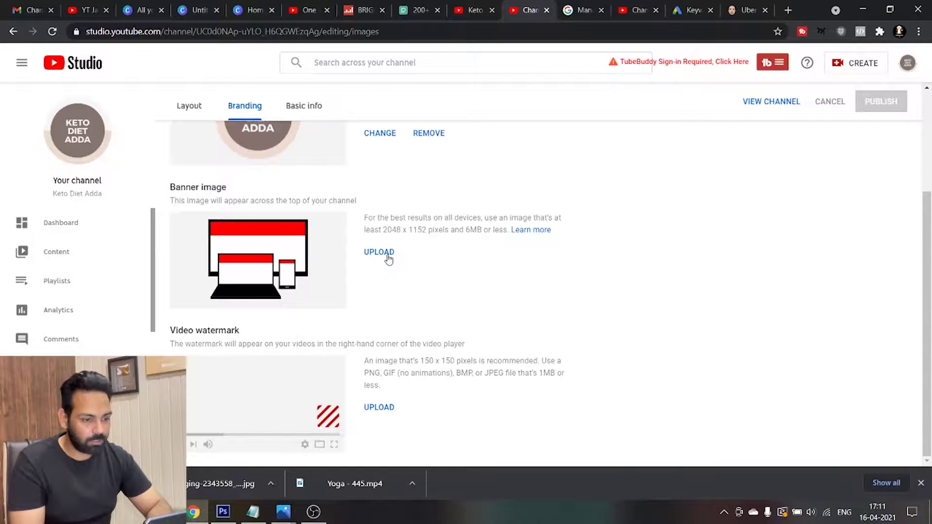
# Upload the blue banner PNG from the channel folder on New Volume (F:) and accept its crop
pyautogui.click(388, 253)
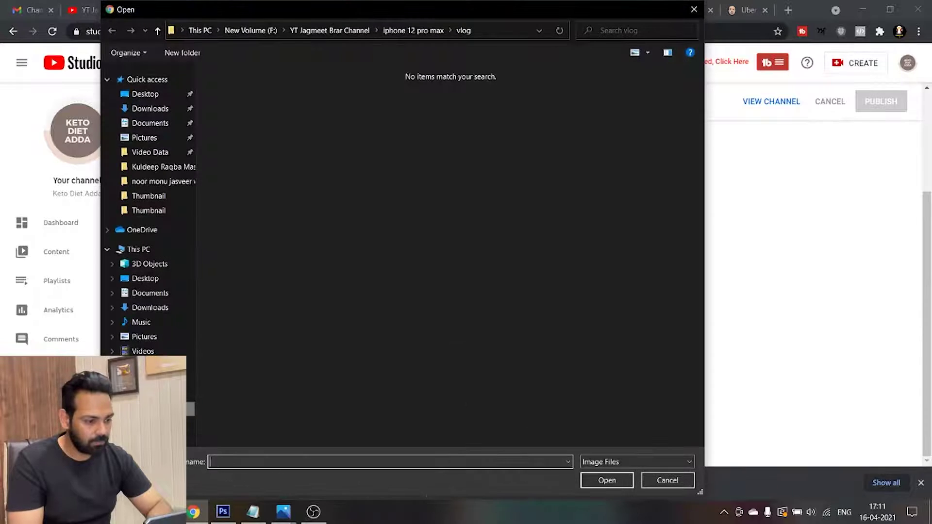
pyautogui.click(250, 30)
pyautogui.doubleClick(327, 287)
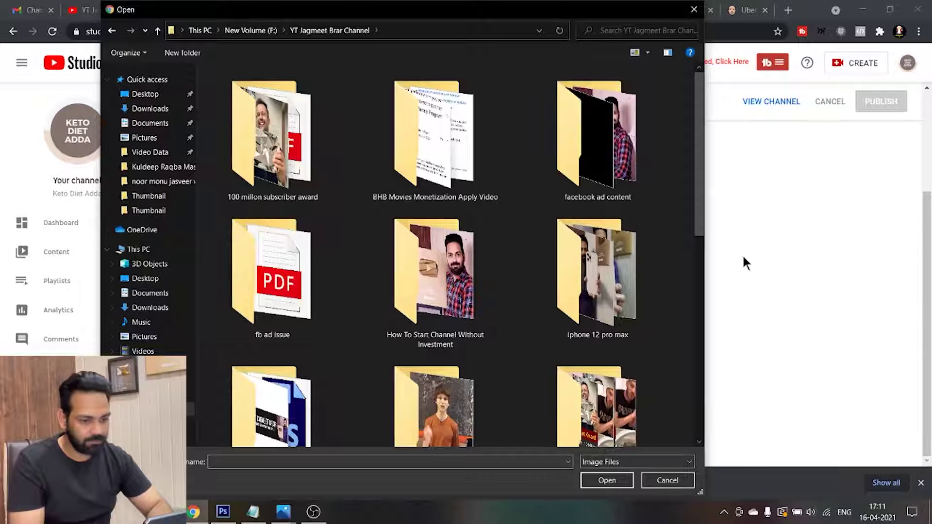
pyautogui.moveTo(701, 226); pyautogui.dragTo(700, 449)
pyautogui.click(271, 369)
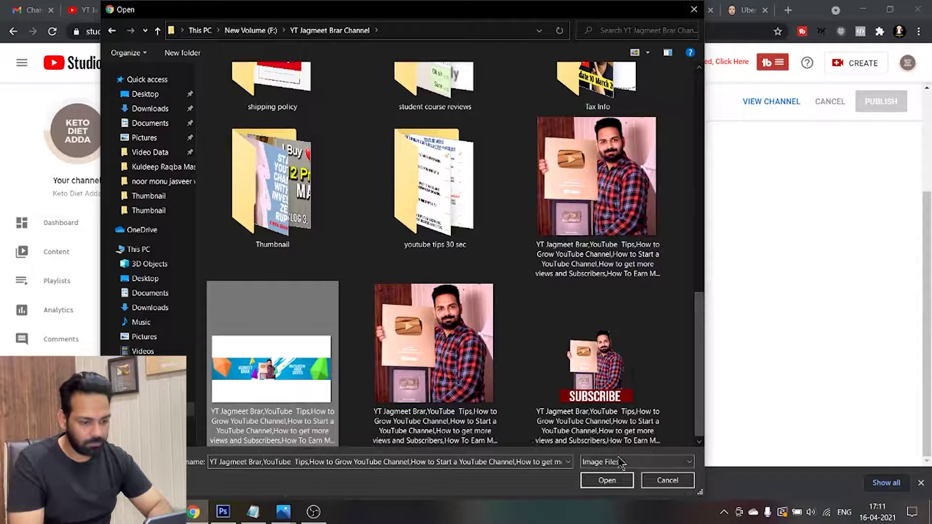
pyautogui.click(599, 481)
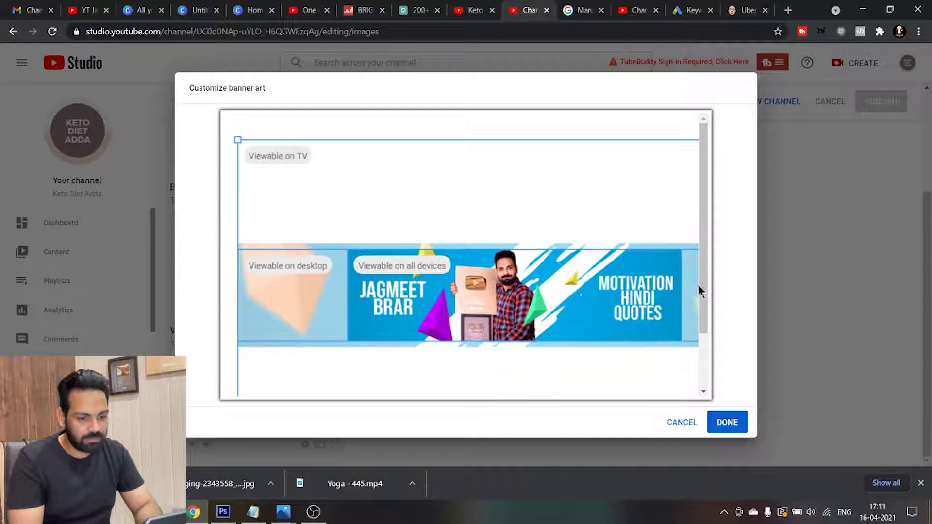
pyautogui.moveTo(707, 287)
pyautogui.mouseDown()
pyautogui.moveTo(714, 383)
pyautogui.moveTo(708, 284)
pyautogui.mouseUp()
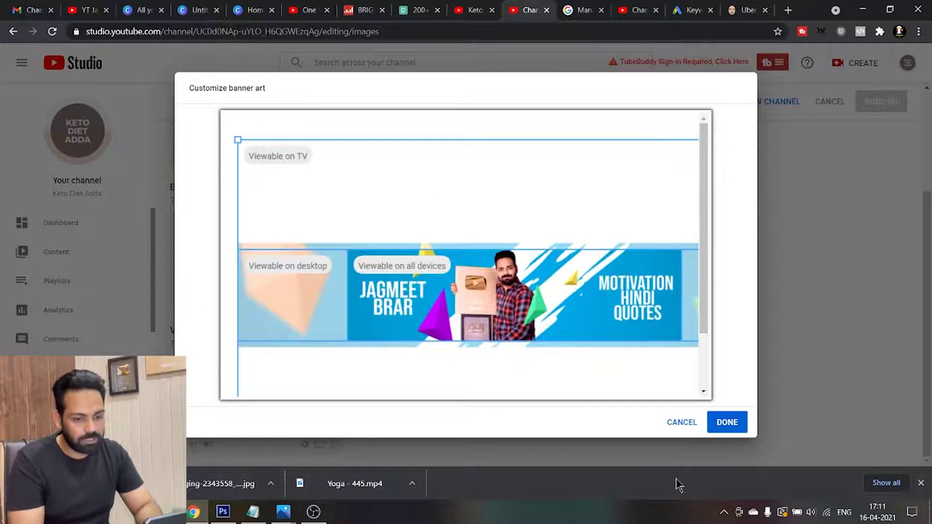
pyautogui.click(728, 431)
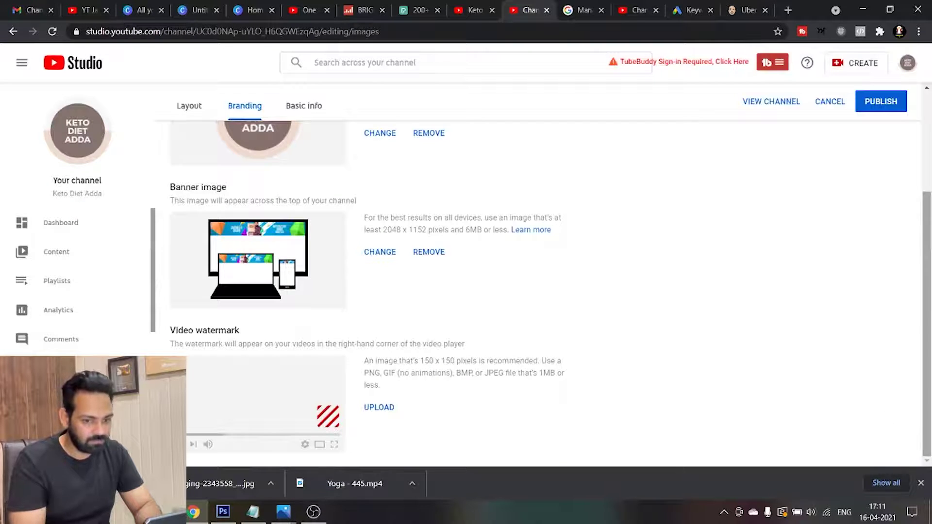
pyautogui.scroll(1, 927, 291)
pyautogui.scroll(-1, 927, 292)
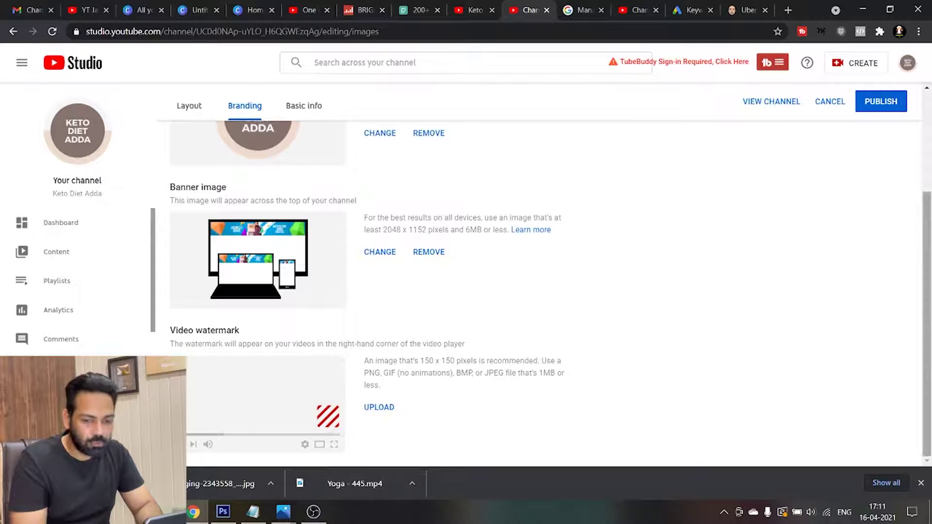
pyautogui.scroll(4, 917, 370)
pyautogui.scroll(-4, 754, 410)
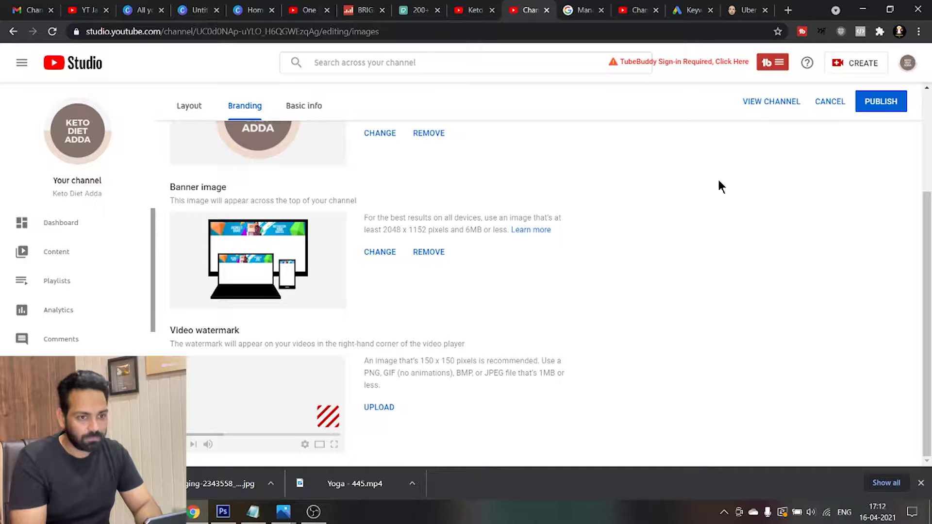
pyautogui.click(636, 10)
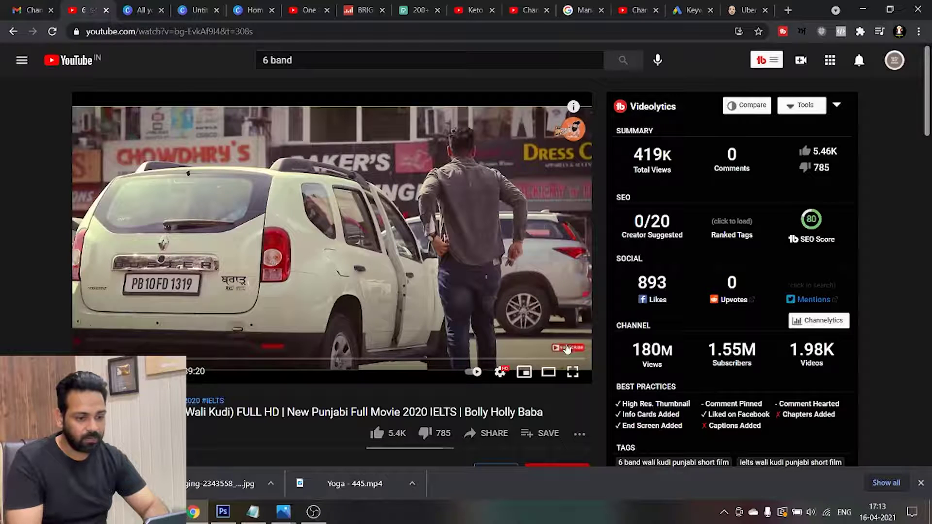
pyautogui.moveTo(567, 349)
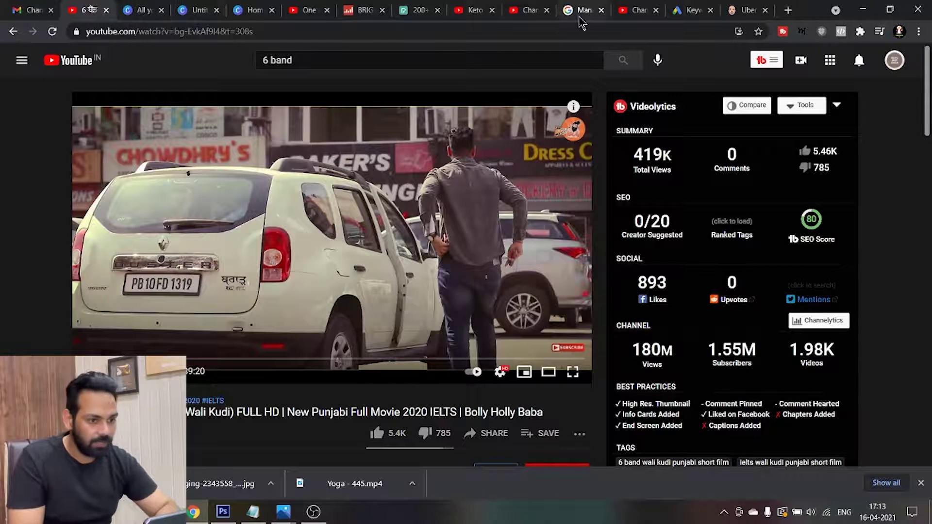
pyautogui.click(533, 18)
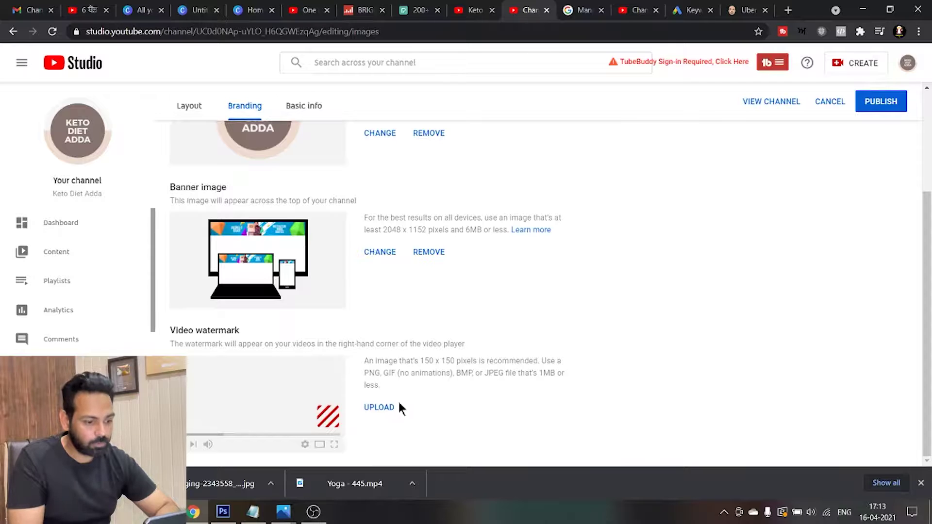
# Upload the SUBSCRIBE PNG as the video watermark and accept it unchanged
pyautogui.click(380, 409)
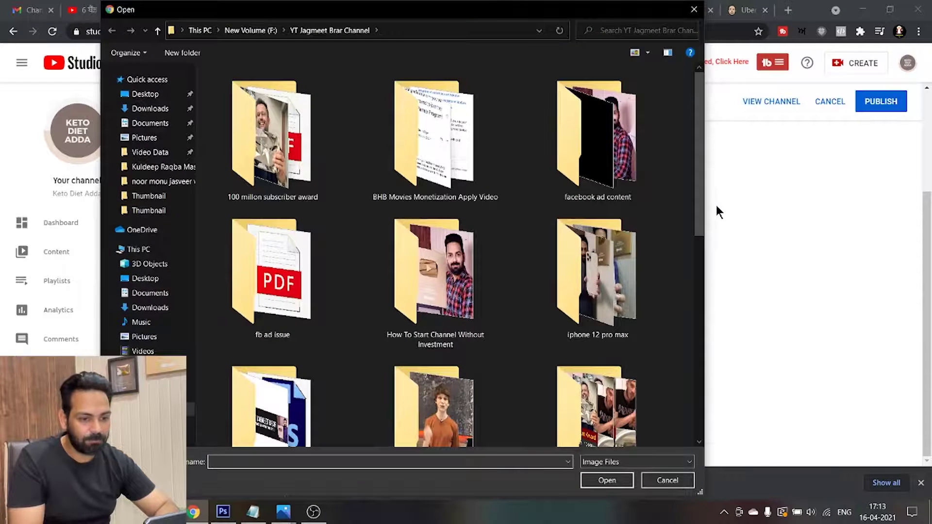
pyautogui.moveTo(701, 209); pyautogui.dragTo(688, 439)
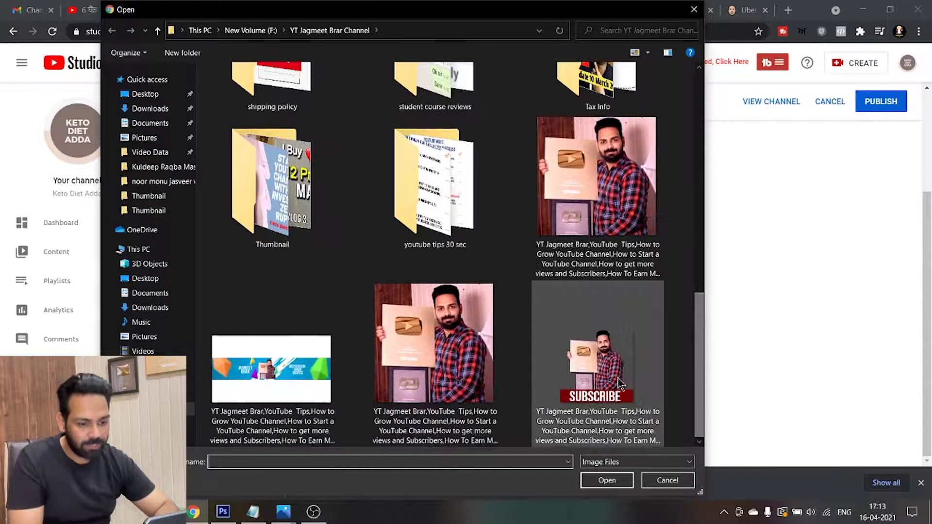
pyautogui.click(631, 427)
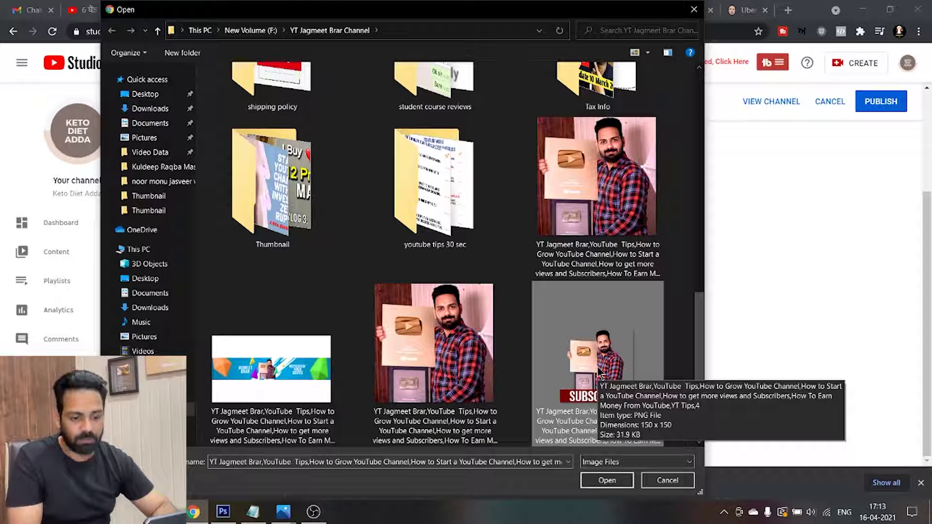
pyautogui.click(609, 480)
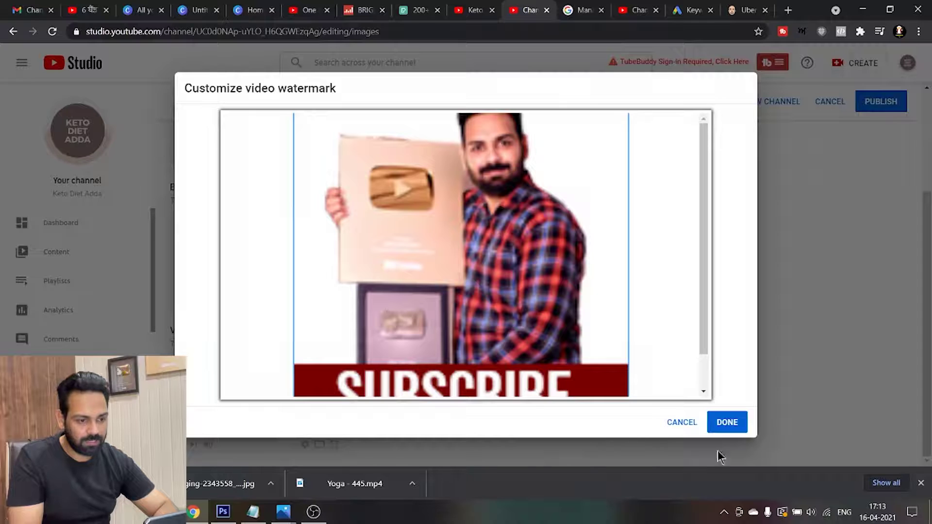
pyautogui.moveTo(709, 319); pyautogui.dragTo(690, 196)
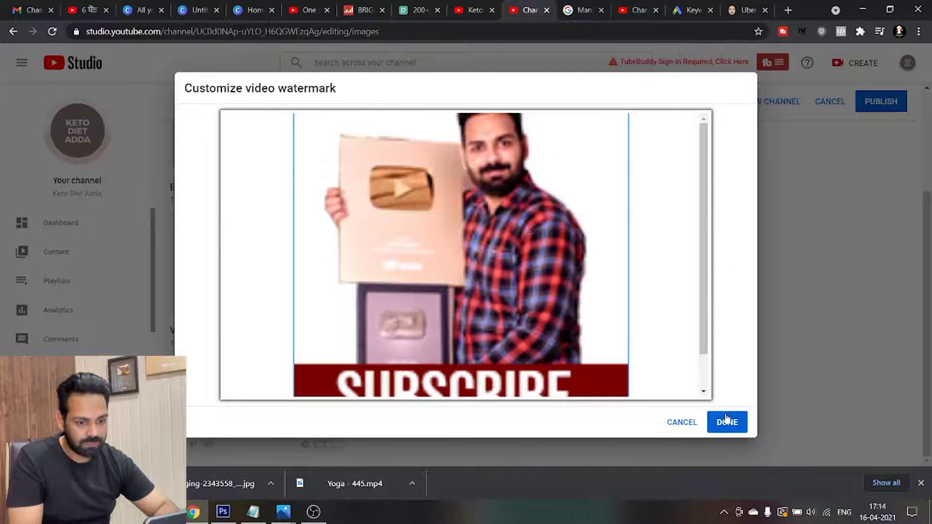
pyautogui.moveTo(705, 326); pyautogui.dragTo(706, 237)
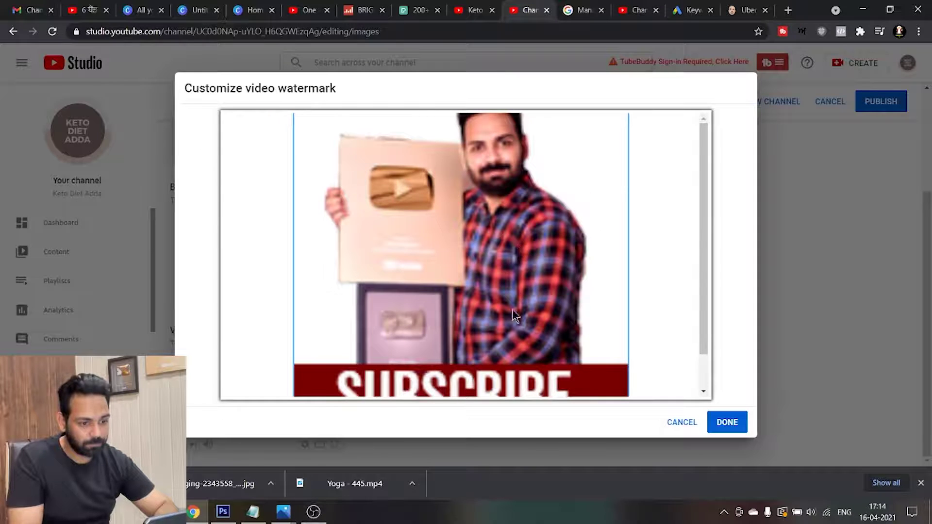
pyautogui.click(739, 423)
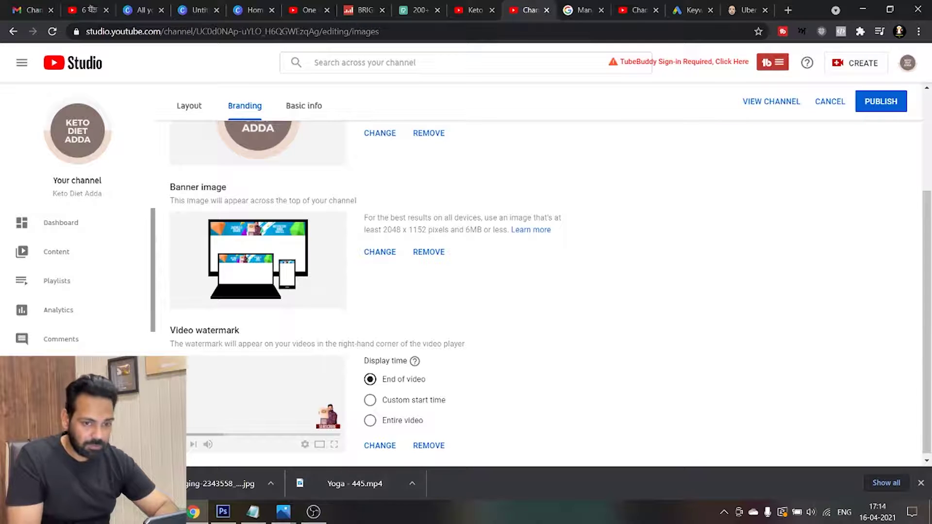
pyautogui.moveTo(927, 311); pyautogui.dragTo(907, 36)
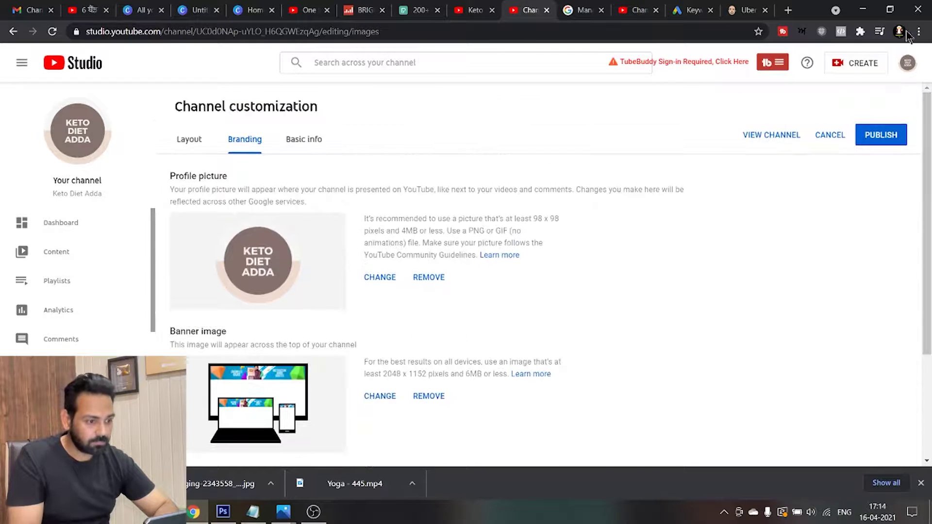
# Open the Basic info tab and scroll through the name, description and links
pyautogui.click(296, 139)
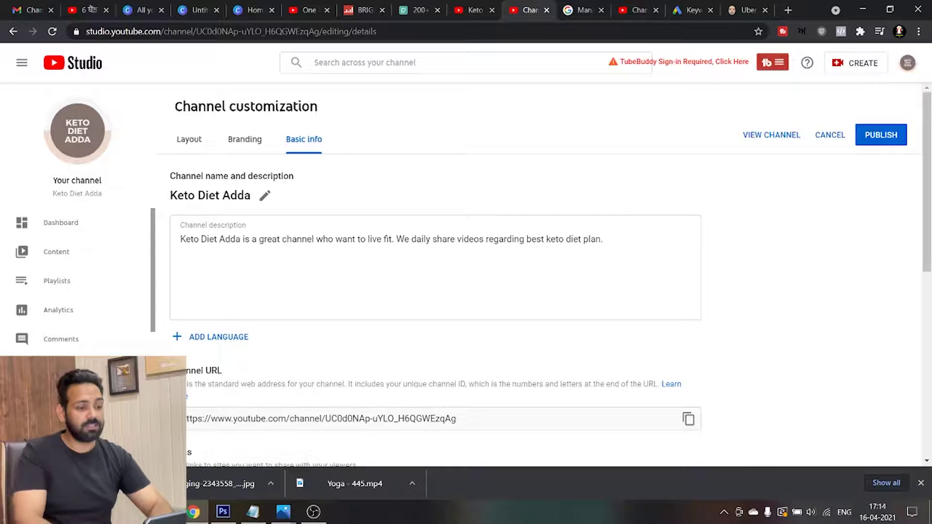
pyautogui.scroll(-2, 437, 291)
pyautogui.scroll(2, 437, 291)
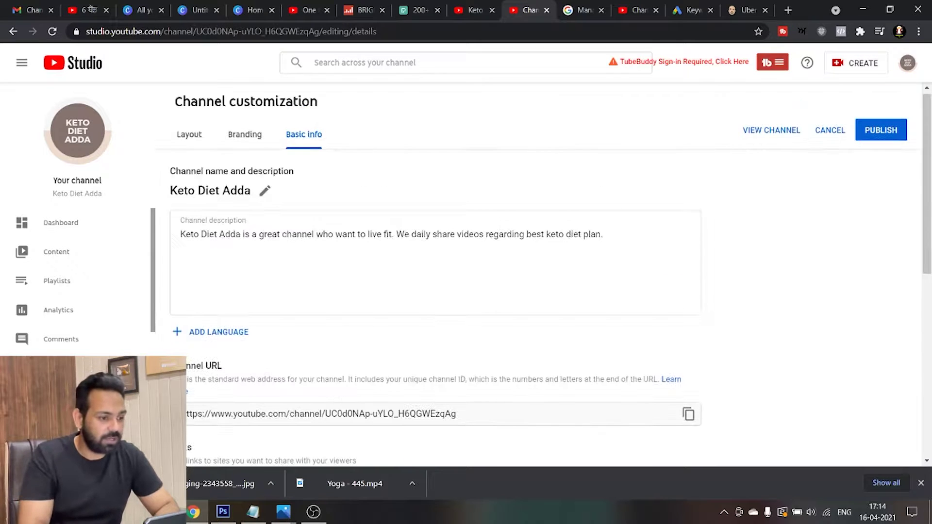
pyautogui.scroll(-6, 550, 295)
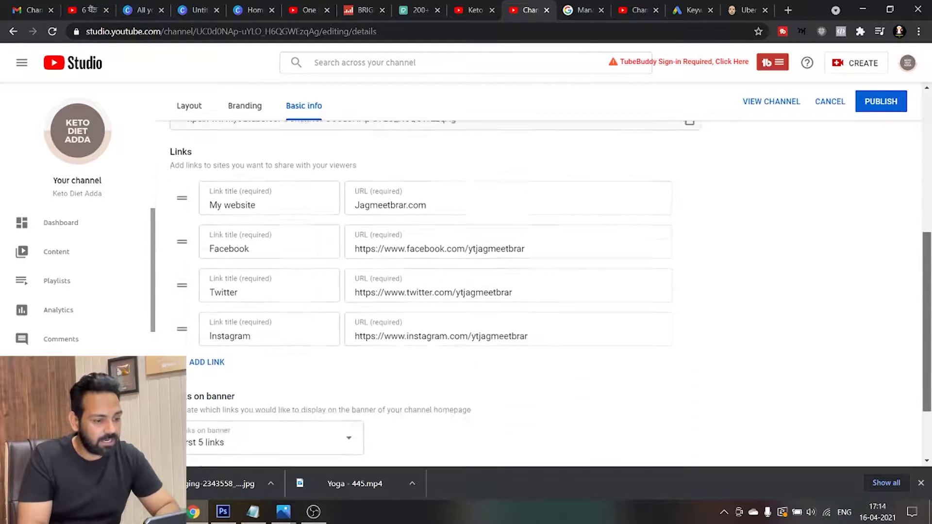
pyautogui.scroll(-2, 550, 296)
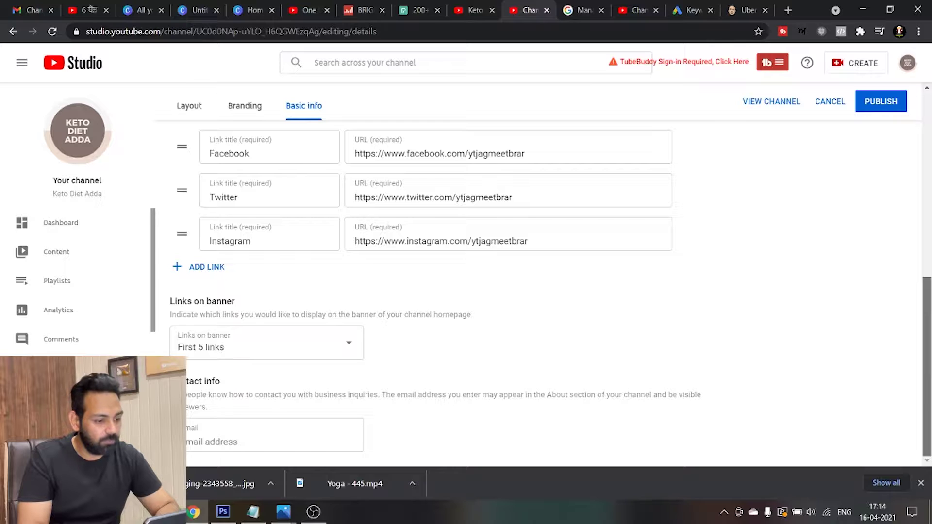
# Type the channel's contact email into the Email field, then delete it, leaving it empty
pyautogui.click(236, 440)
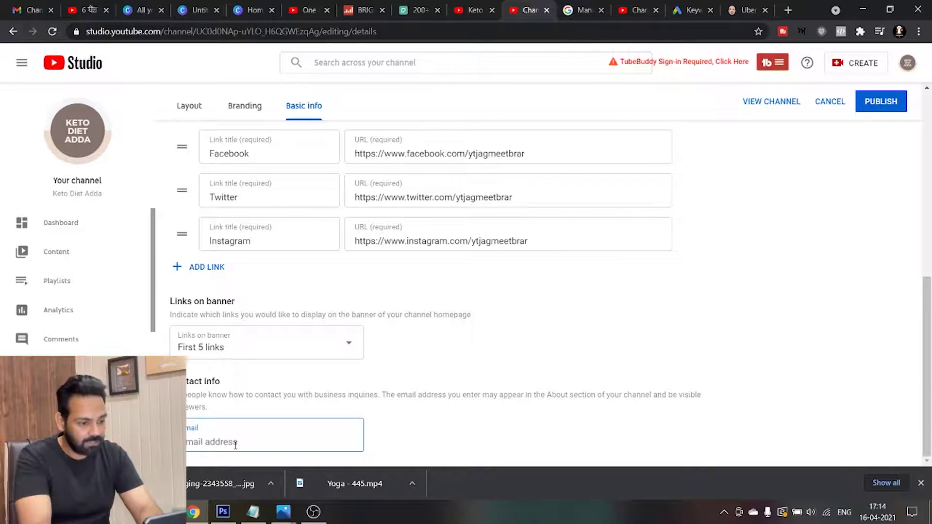
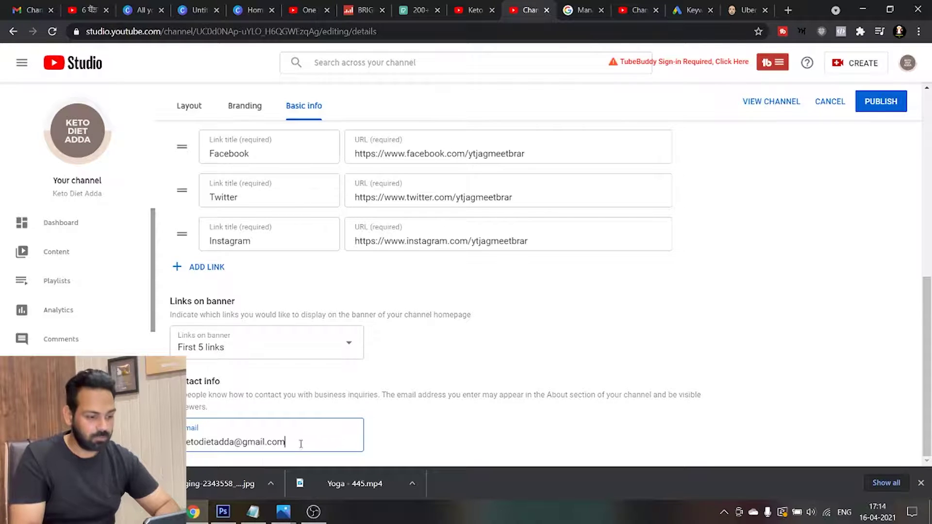
pyautogui.moveTo(301, 444); pyautogui.dragTo(180, 443)
pyautogui.press('BackSpace')
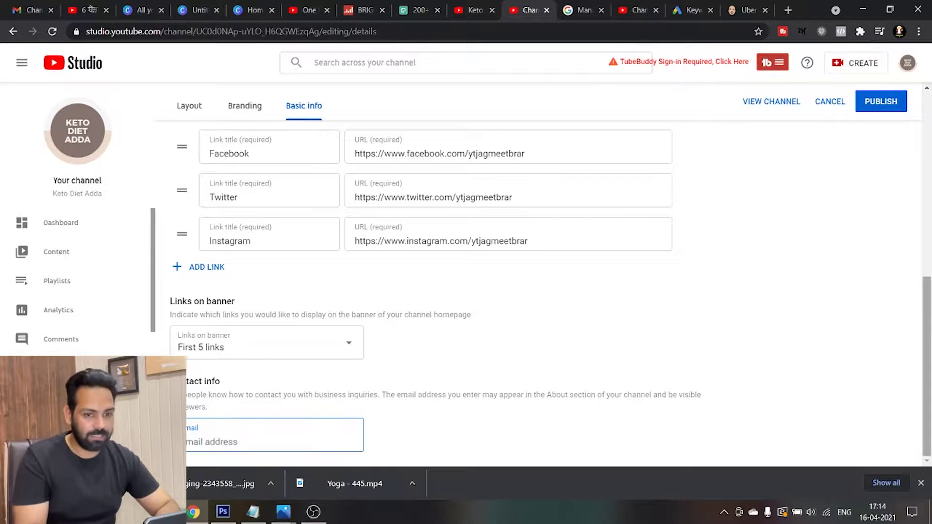
# Publish the customization changes and open the public Keto Diet Adda channel page
pyautogui.click(879, 109)
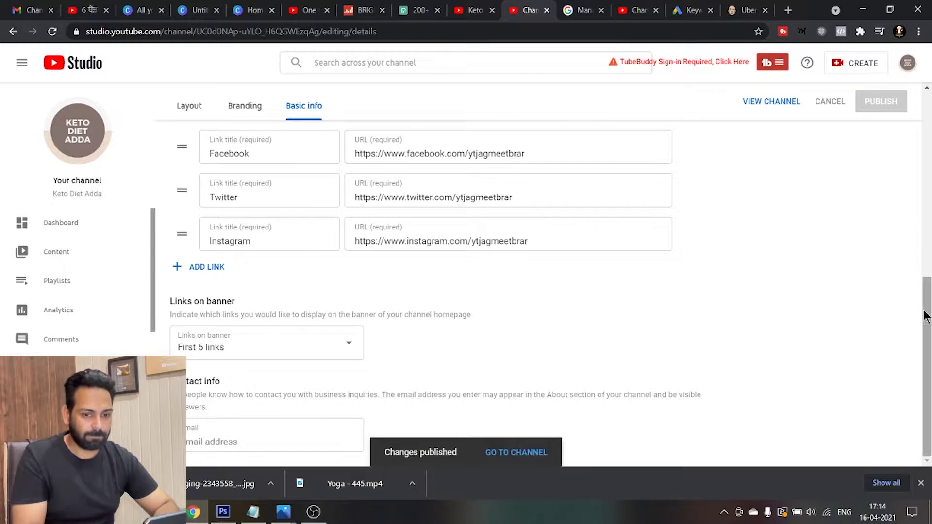
pyautogui.moveTo(923, 312); pyautogui.dragTo(930, 103)
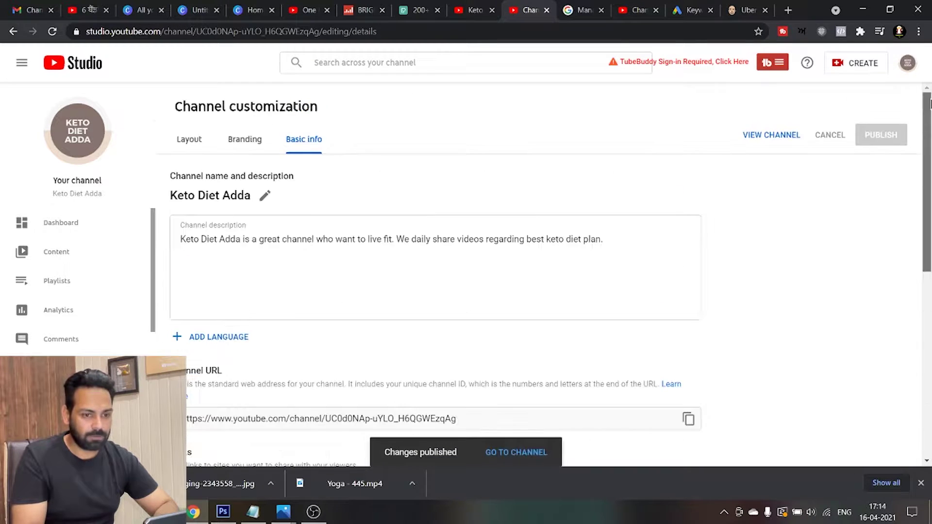
pyautogui.click(75, 145)
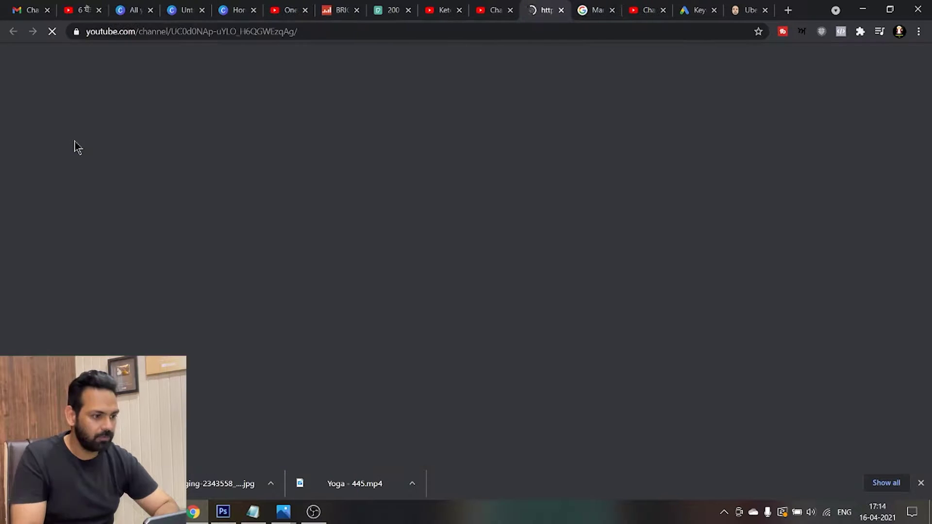